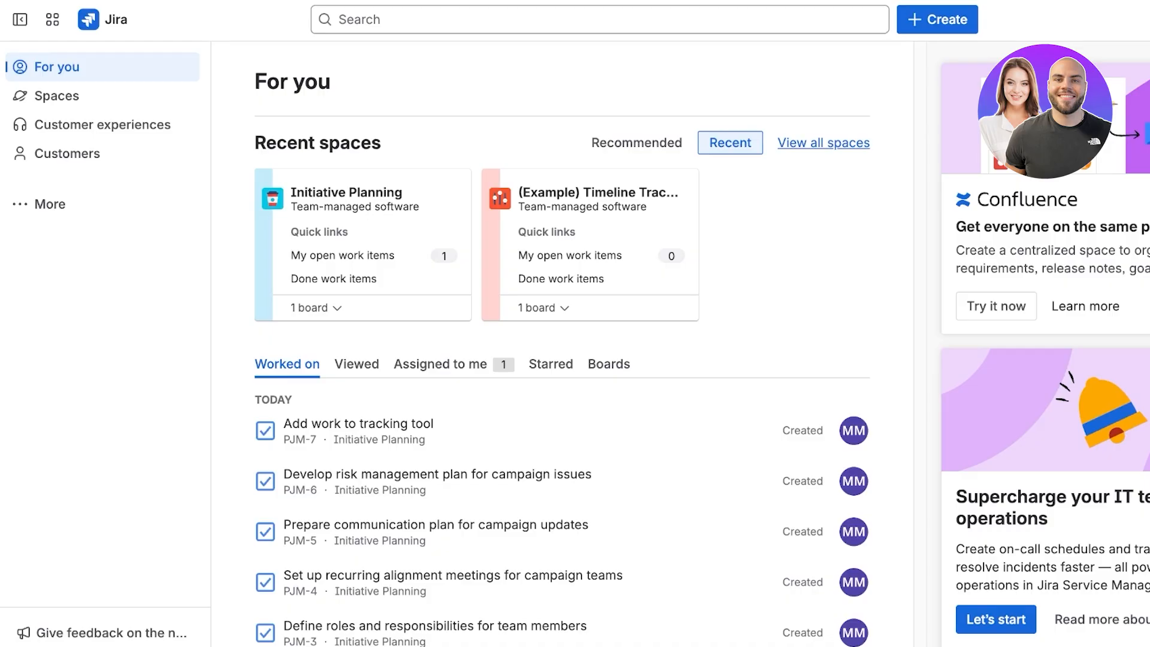
Start a new space from the Scrum template in the Software development category.
left_click(57, 96)
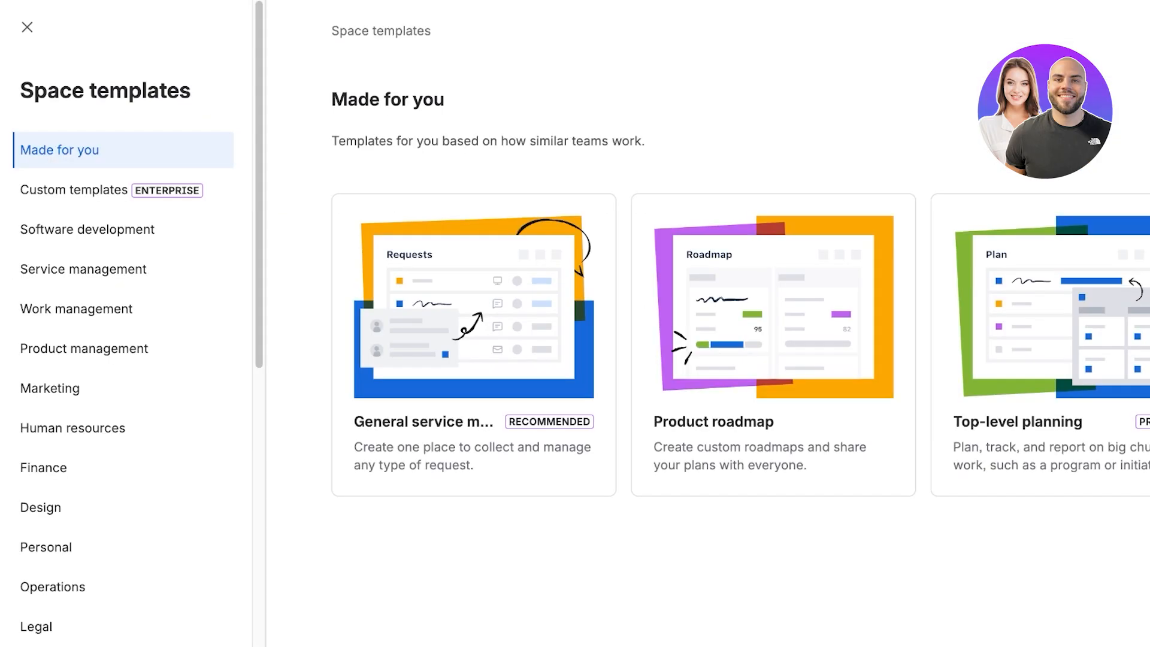
left_click(87, 229)
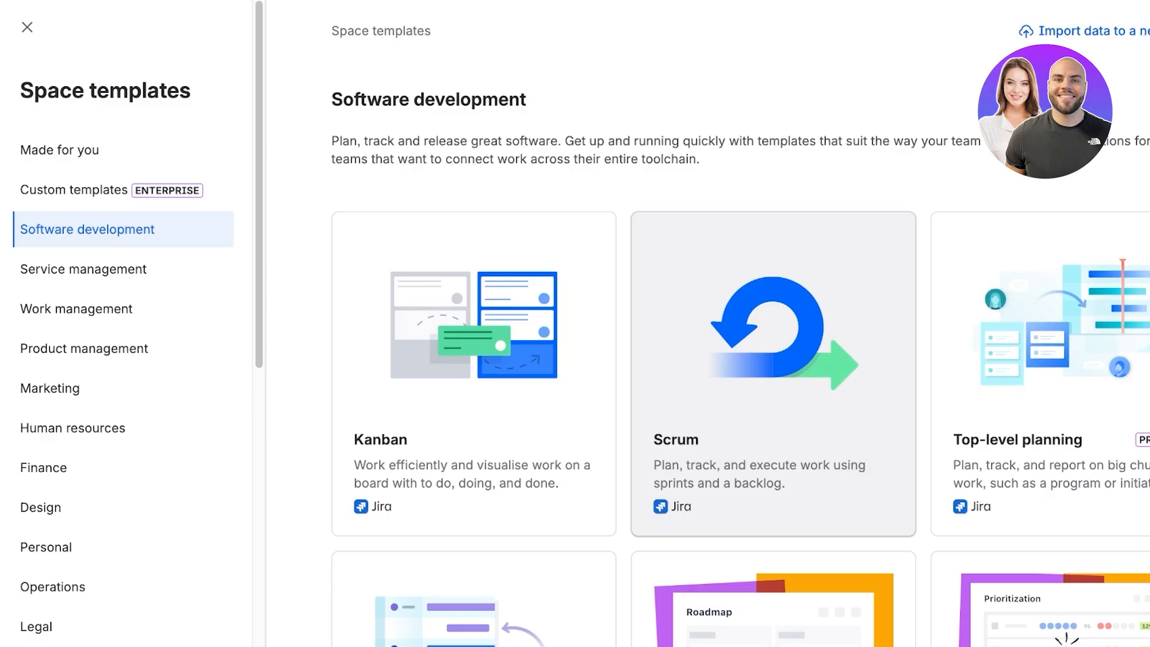
left_click(773, 372)
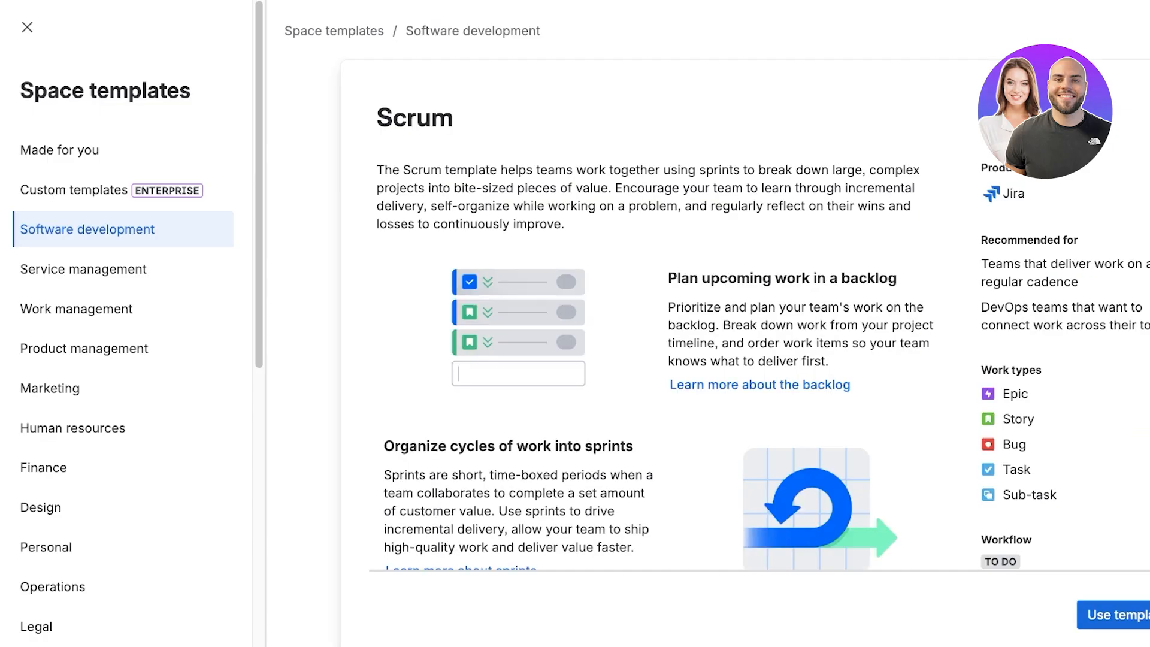
scroll(719, 347, "down", 5)
scroll(719, 347, "up", 5)
scroll(719, 347, "down", 5)
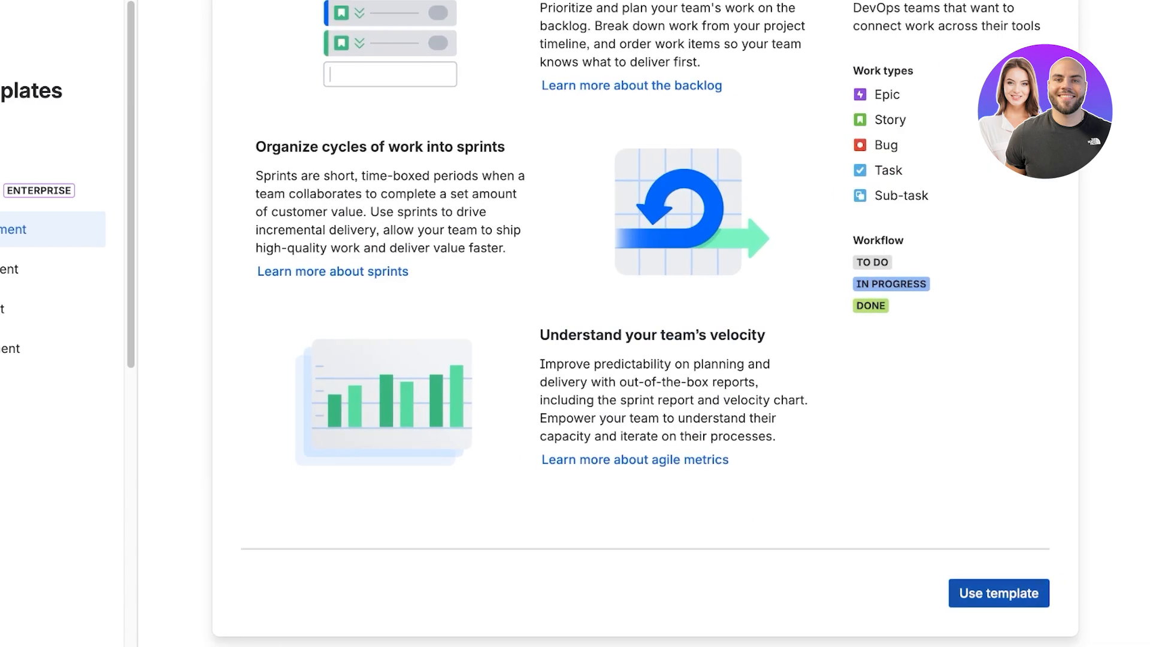
left_click(999, 594)
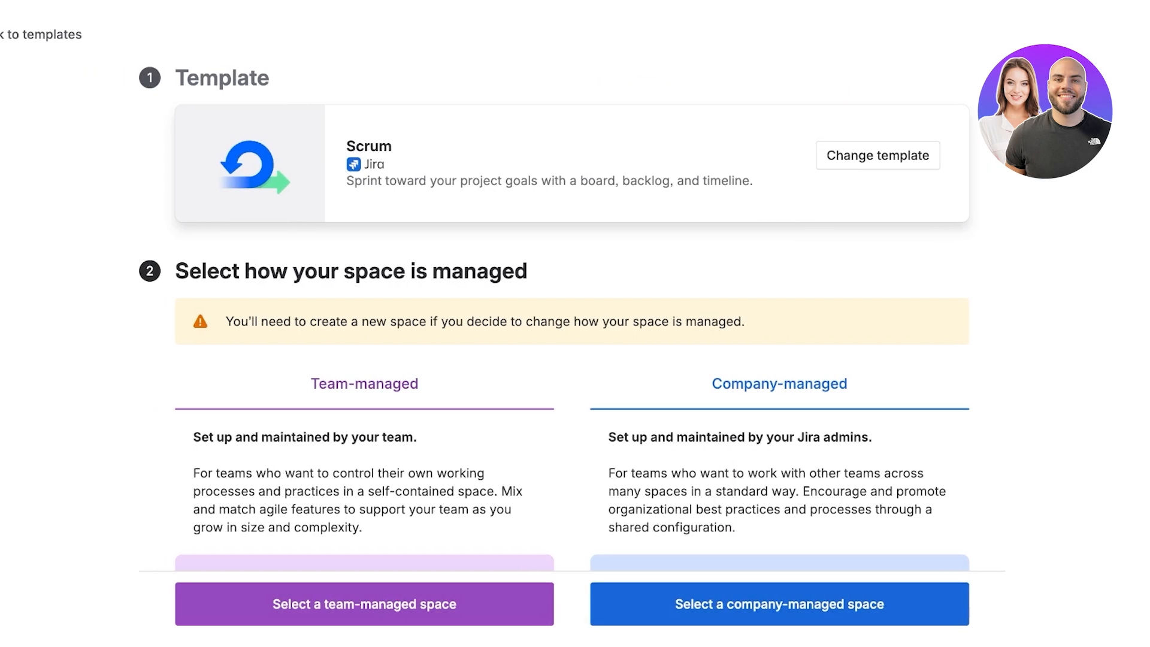
Compare the team-managed and company-managed options for how the space is managed.
scroll(572, 299, "down", 5)
scroll(573, 299, "up", 5)
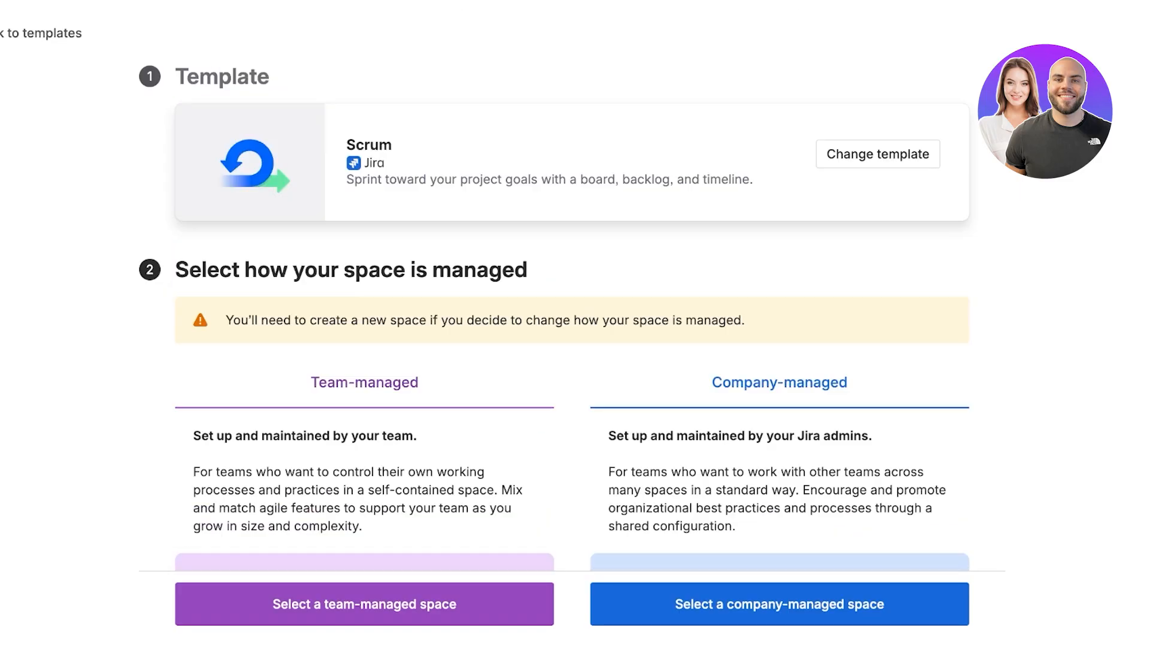
scroll(572, 299, "down", 3)
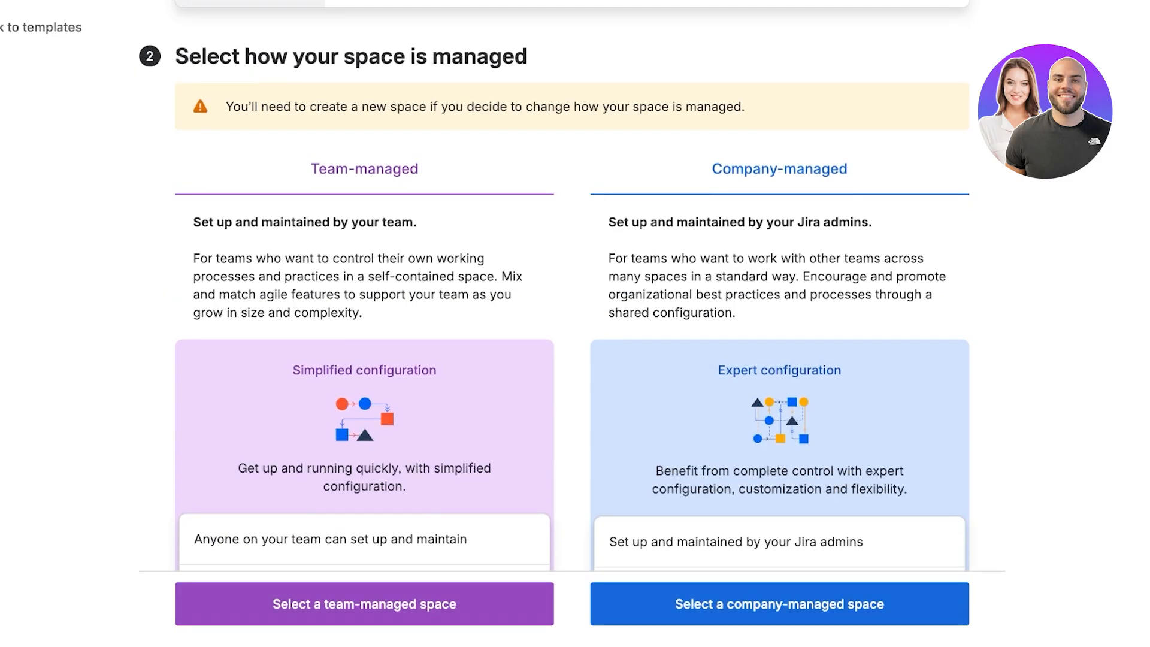
scroll(572, 299, "down", 4)
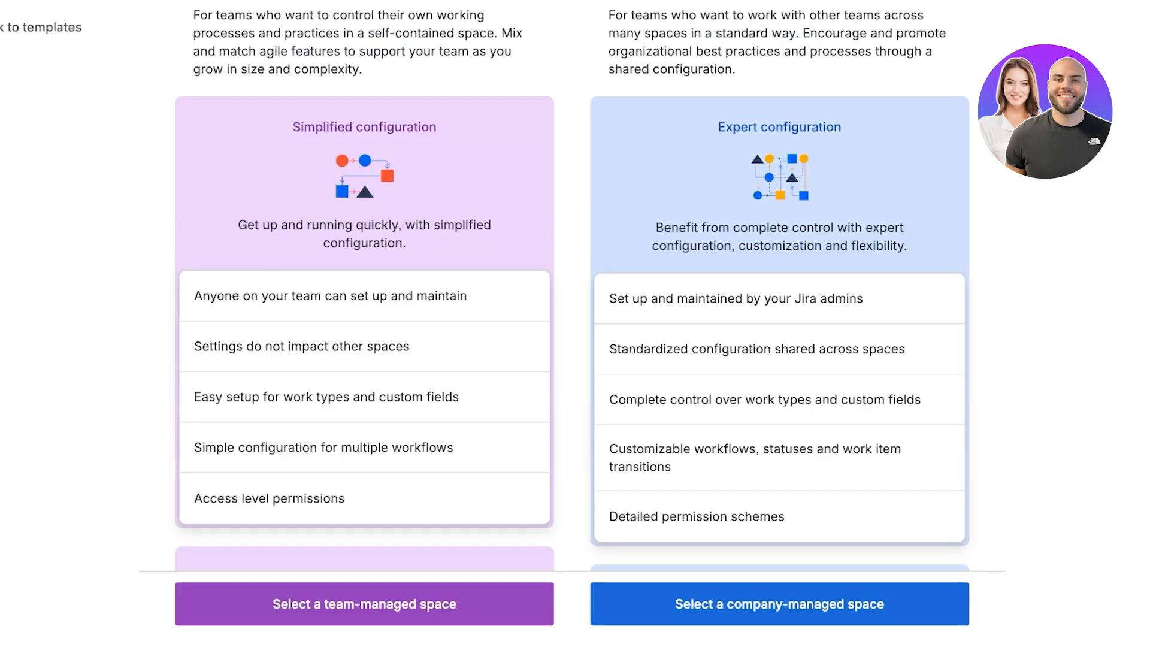
scroll(572, 300, "down", 5)
scroll(573, 300, "up", 10)
scroll(573, 300, "down", 10)
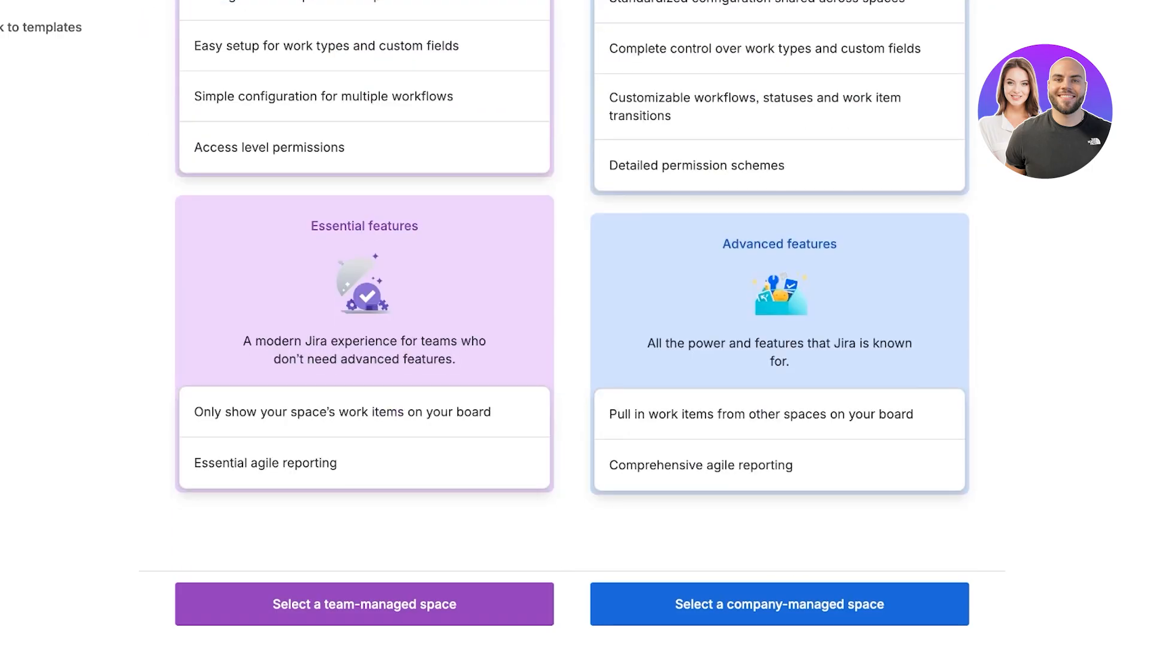
scroll(572, 299, "up", 7)
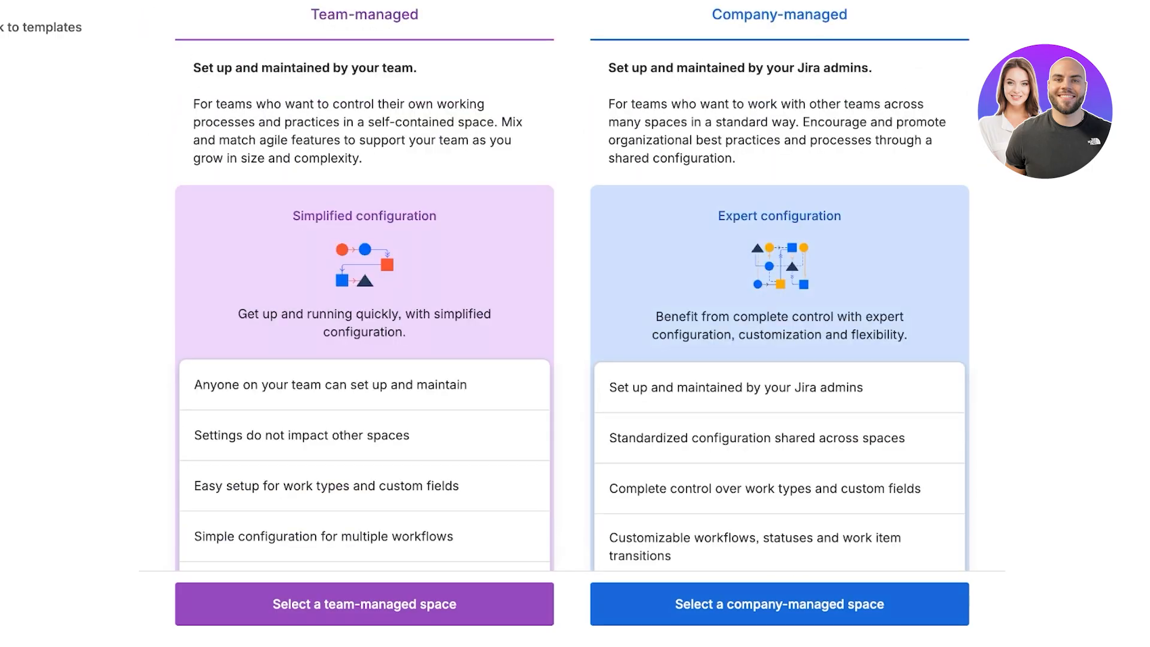
scroll(573, 299, "up", 6)
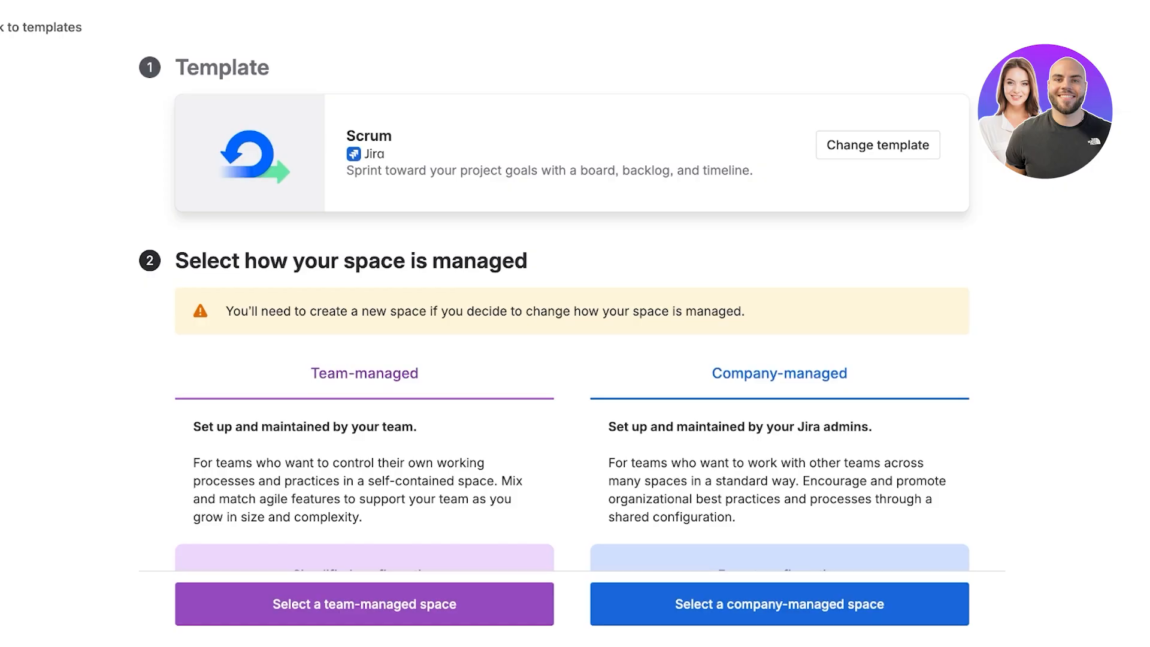
scroll(554, 309, "down", 1)
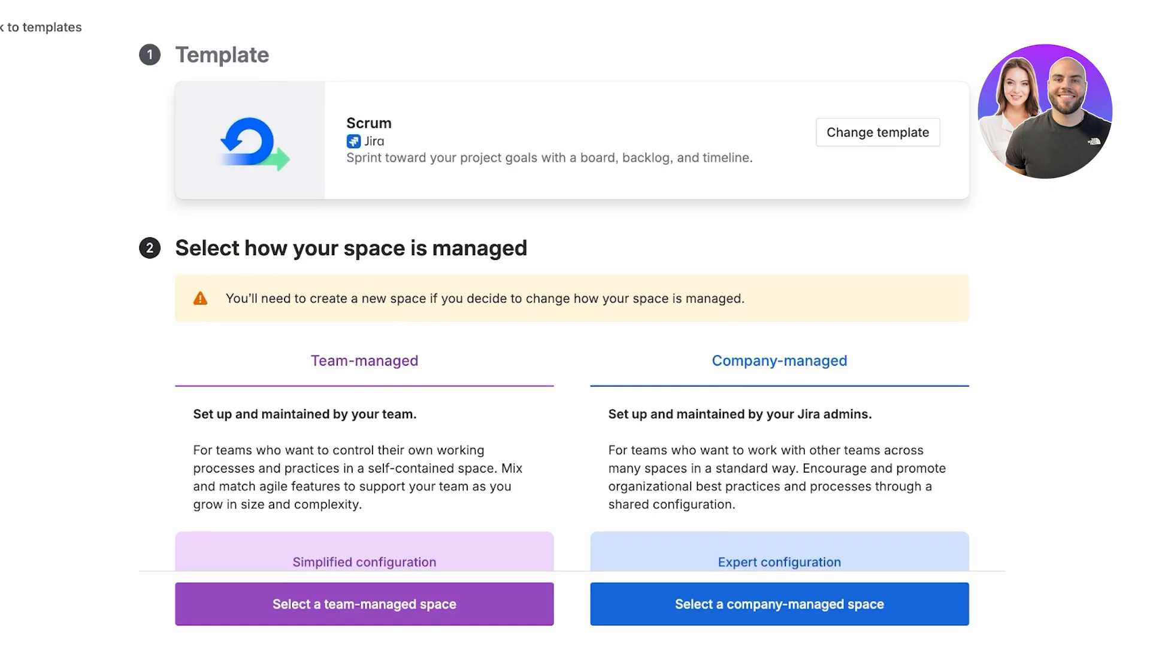
scroll(555, 291, "down", 1)
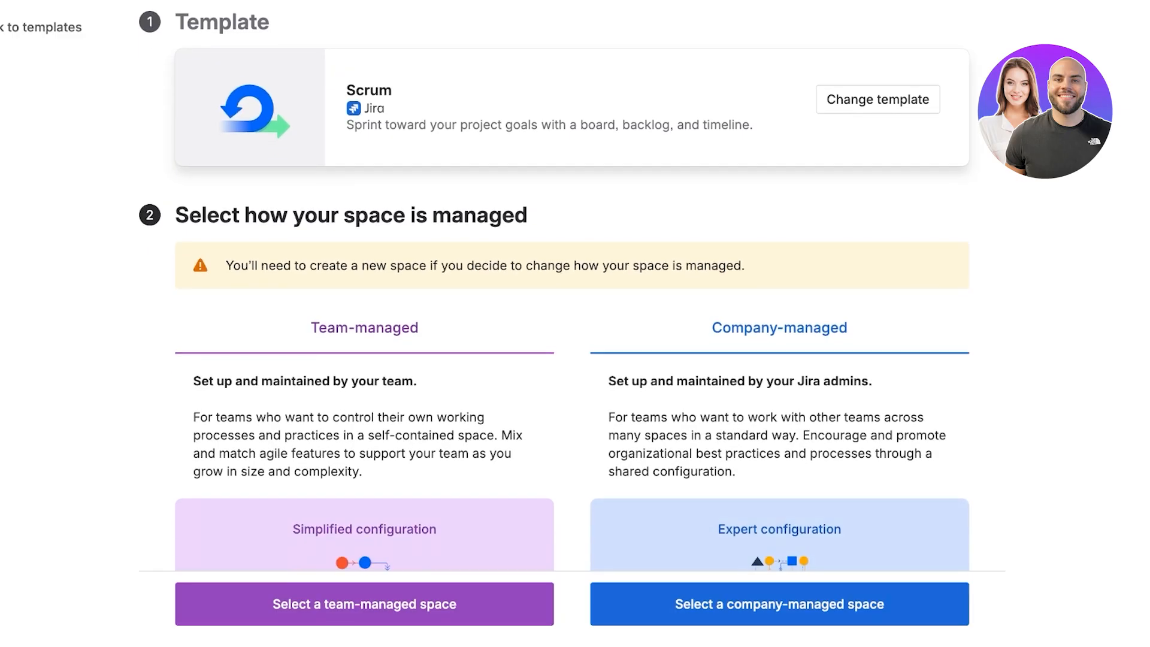
scroll(572, 285, "down", 10)
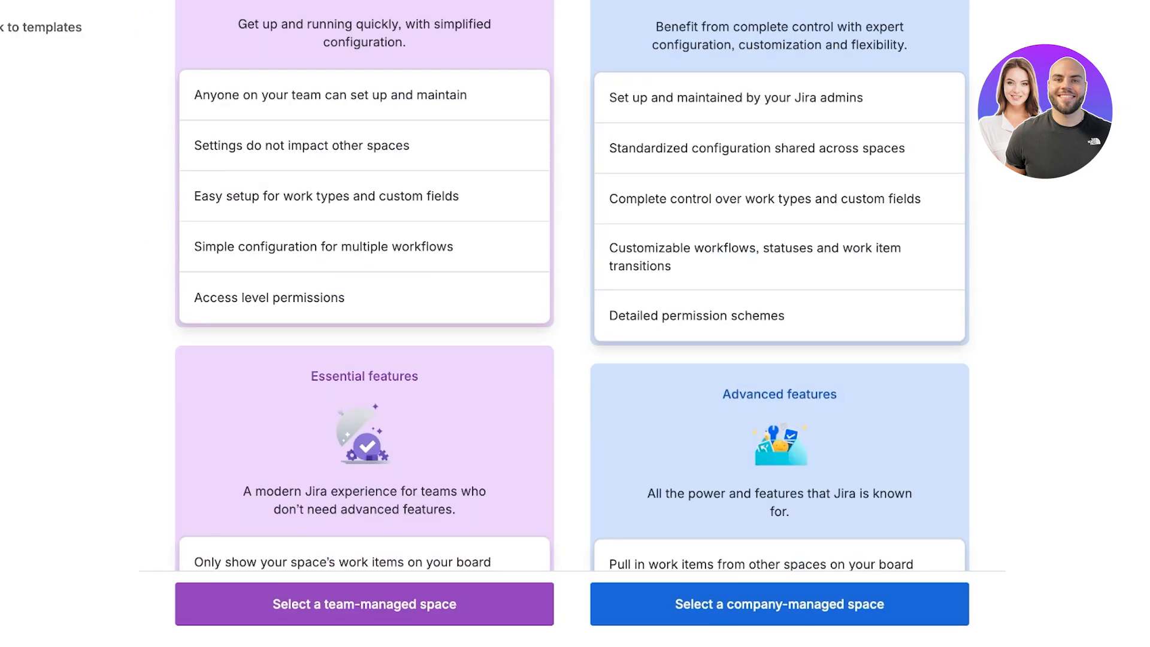
scroll(572, 285, "down", 3)
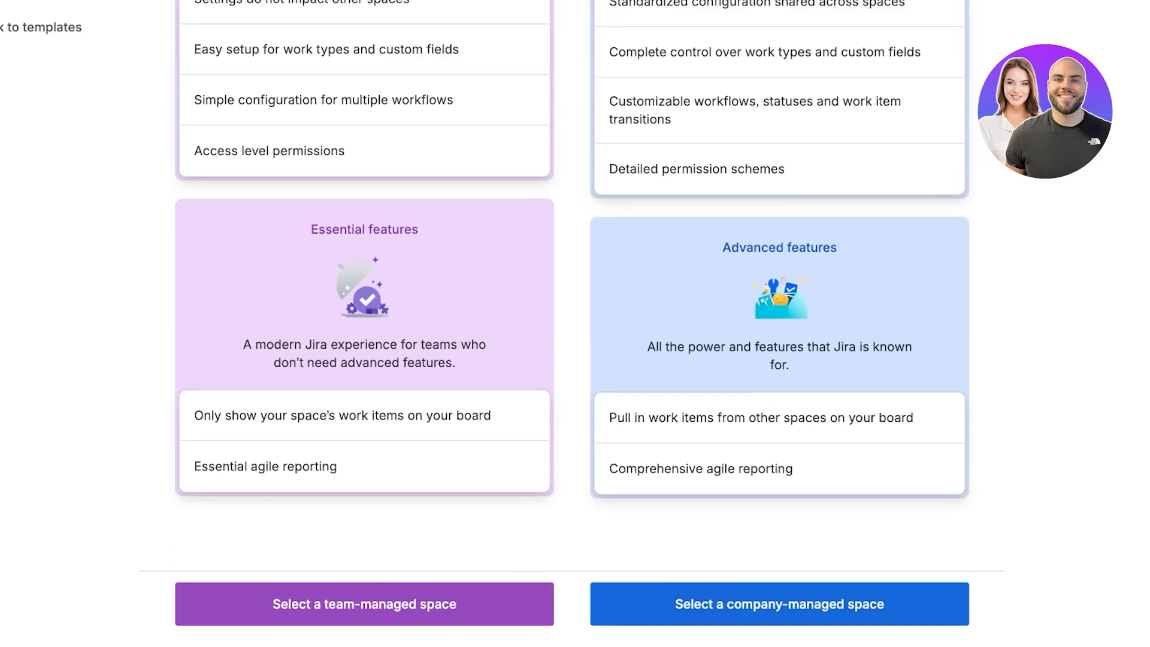
Choose a team-managed space and name the project New UI.
left_click(364, 604)
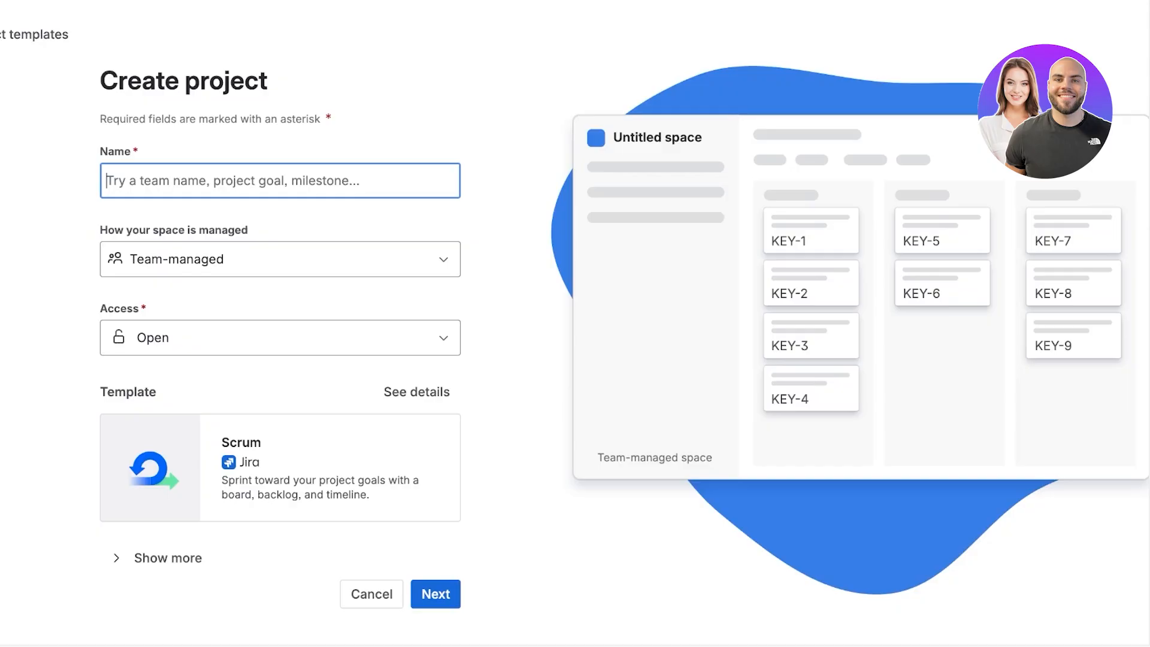
type("Ka")
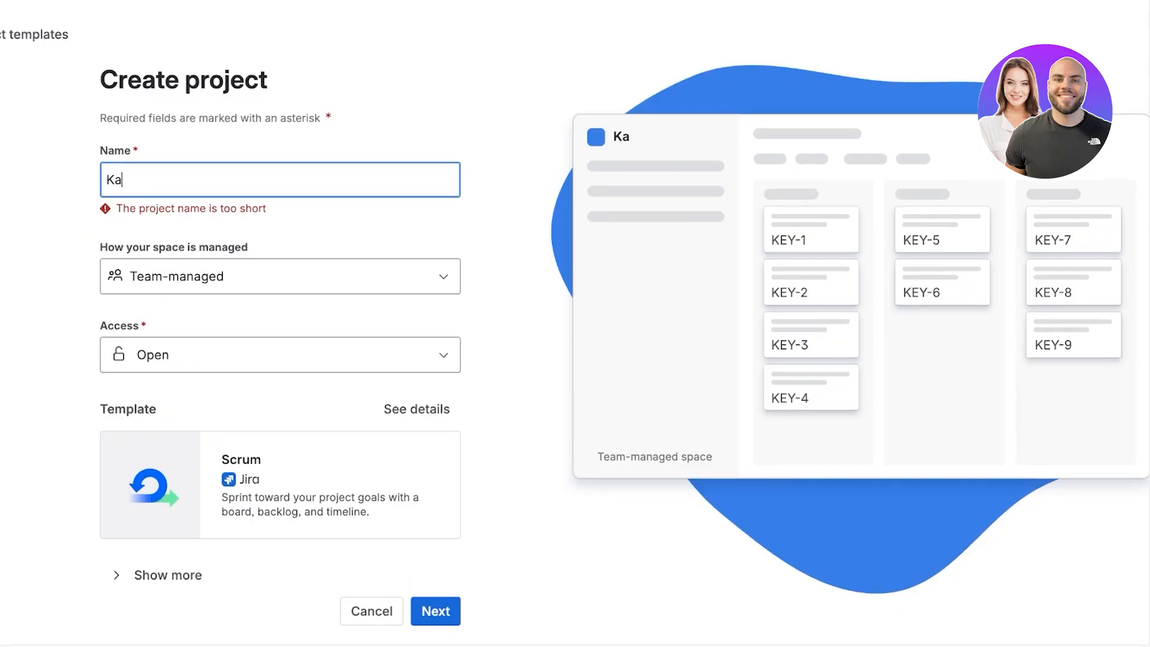
key("BackSpace")
key("BackSpace")
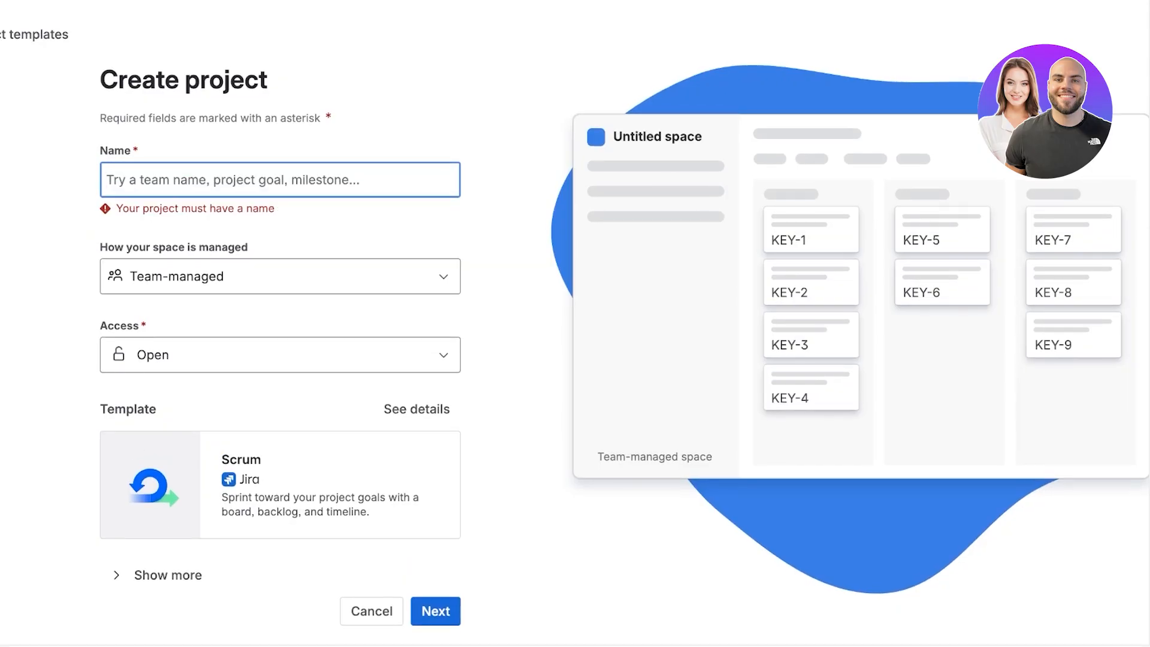
type("New UI")
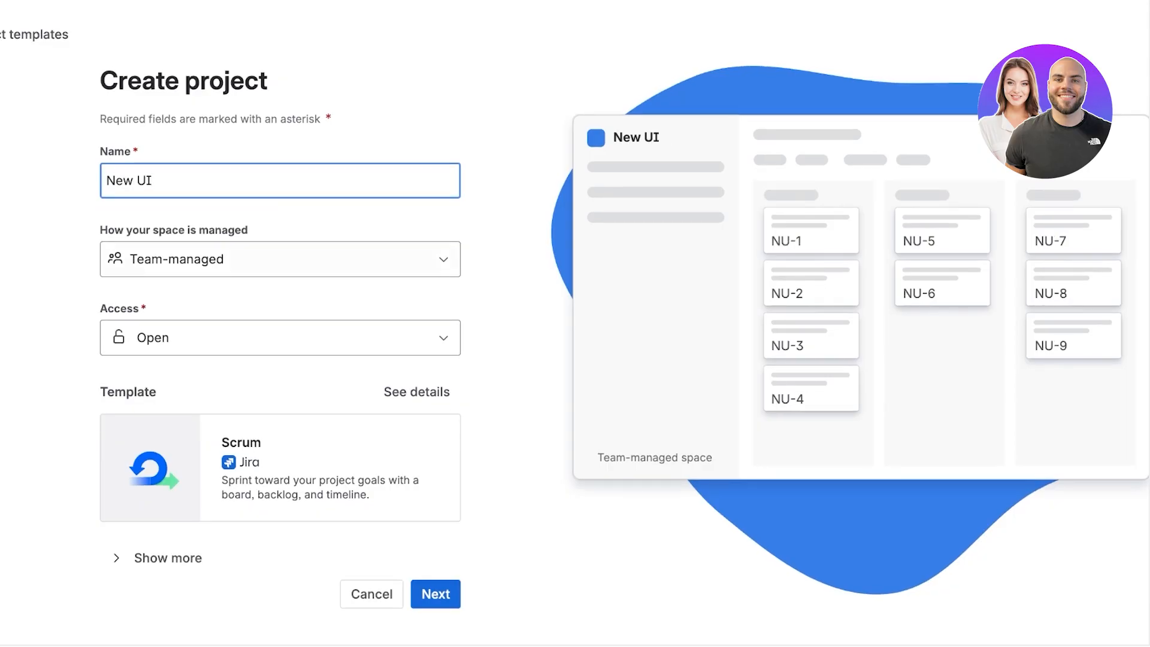
left_click(281, 260)
left_click(274, 369)
left_click(280, 338)
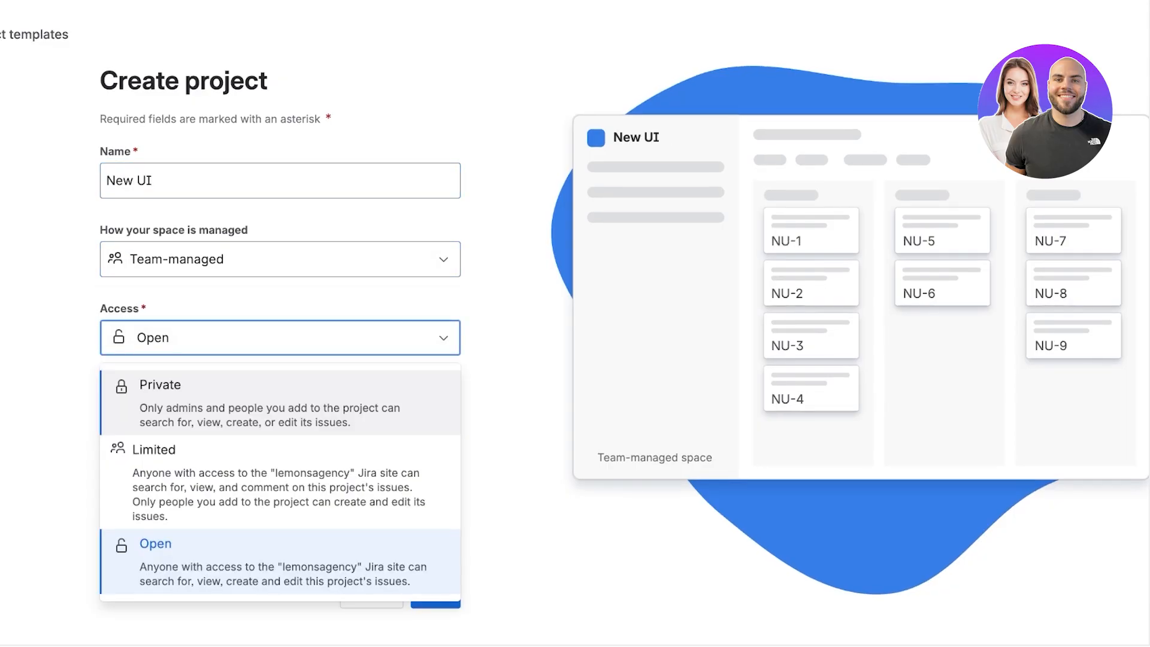
left_click(275, 473)
left_click(280, 338)
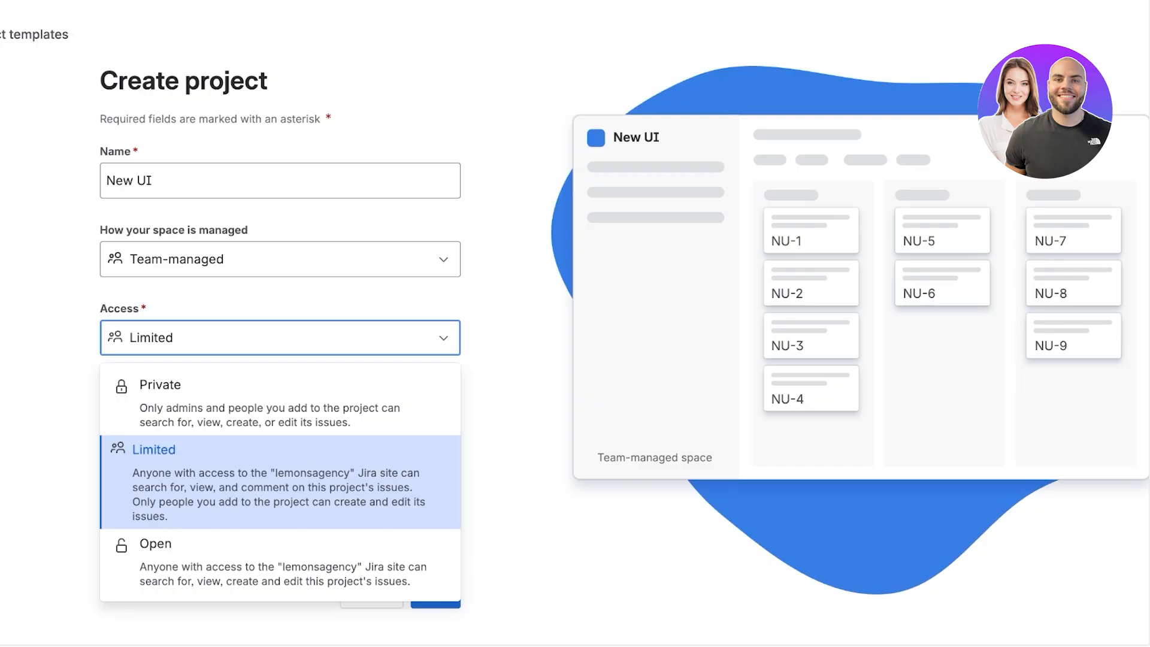
left_click(280, 563)
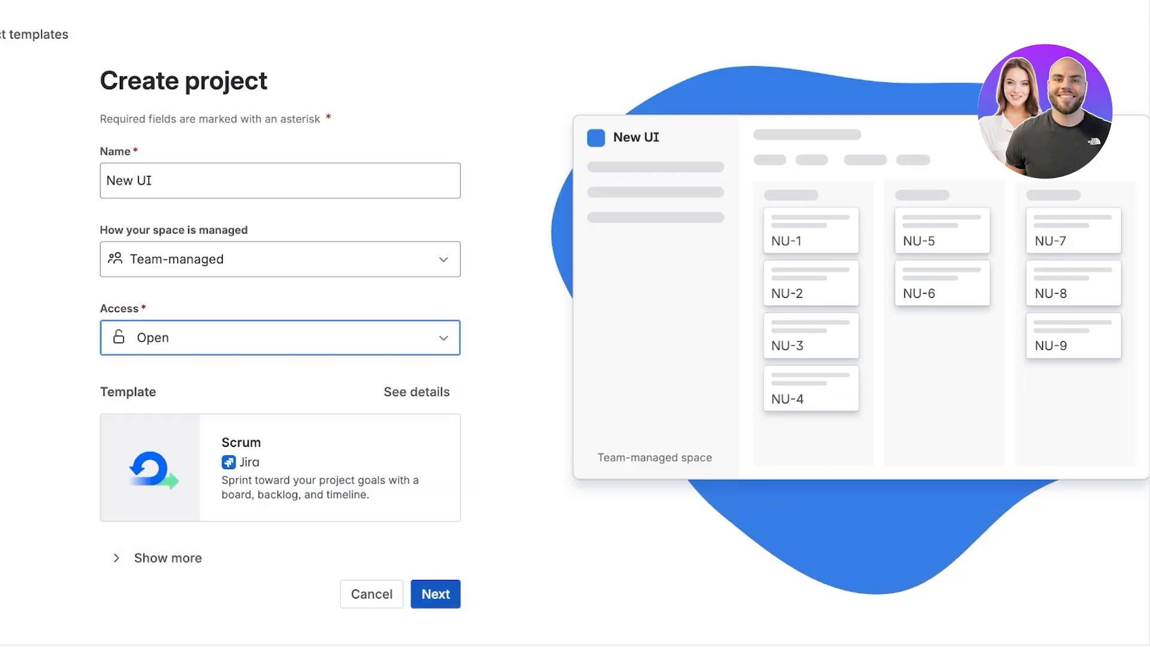
Create the project and add a first team member's e-mail address to the invitation with the Member role.
left_click(436, 594)
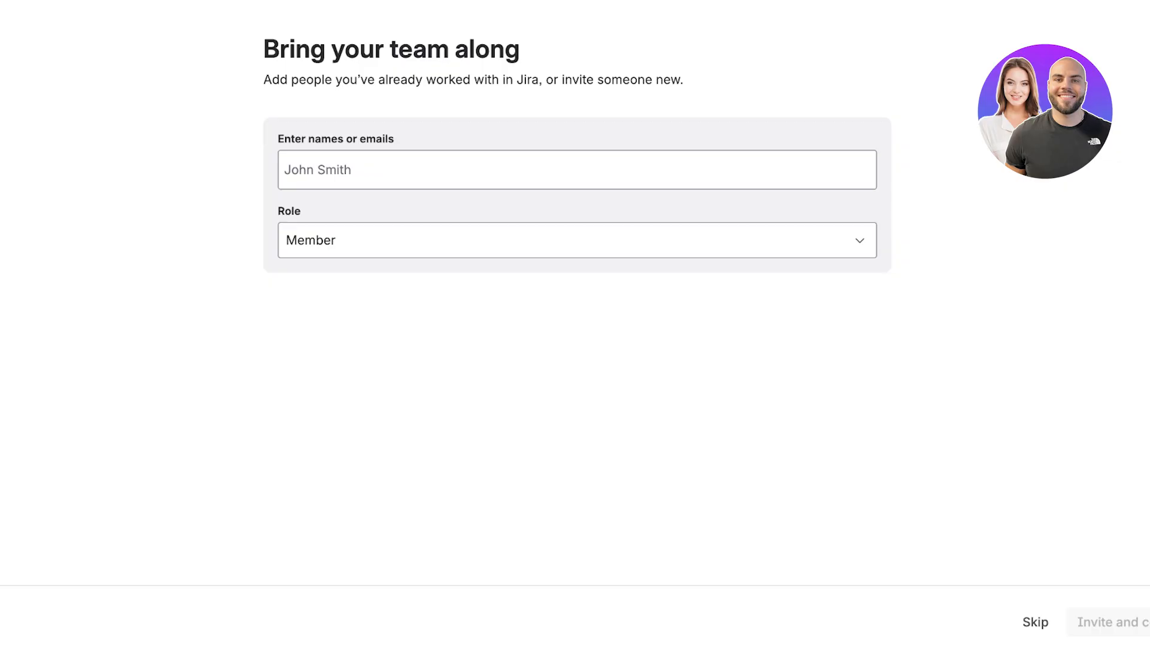
left_click(318, 170)
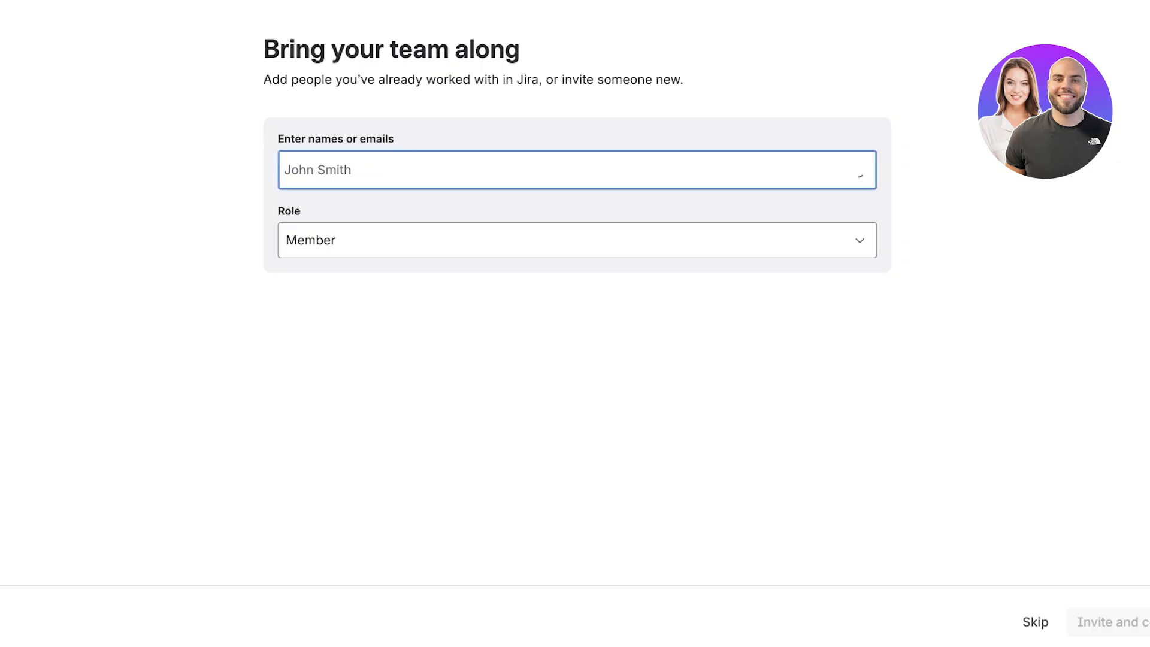
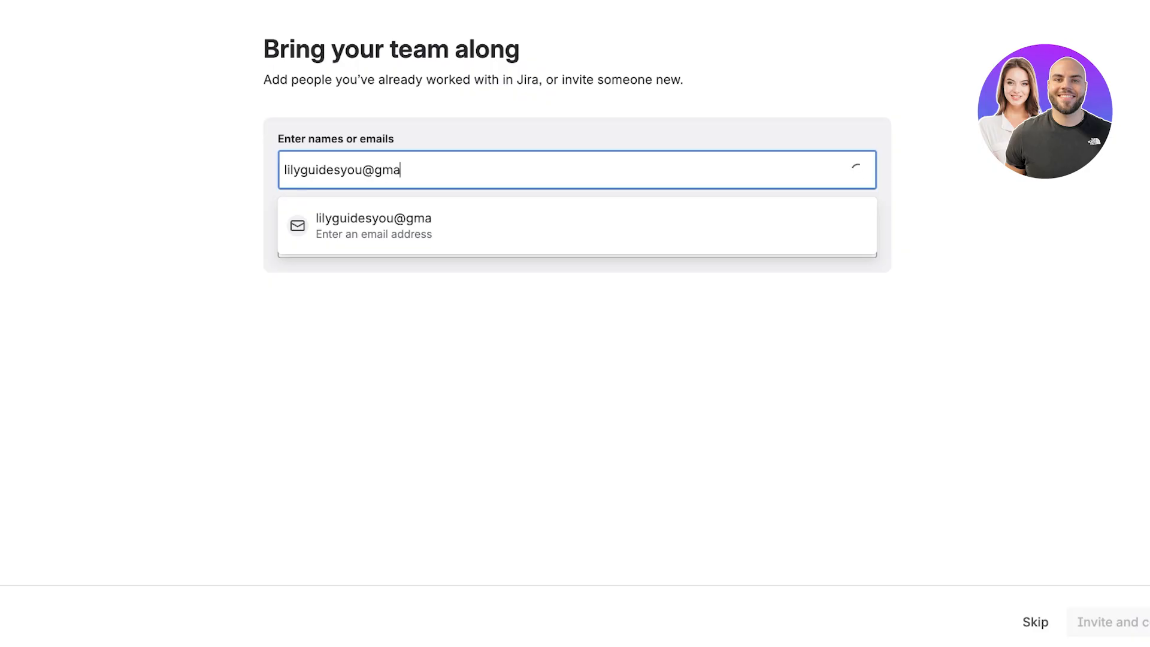
key("Return")
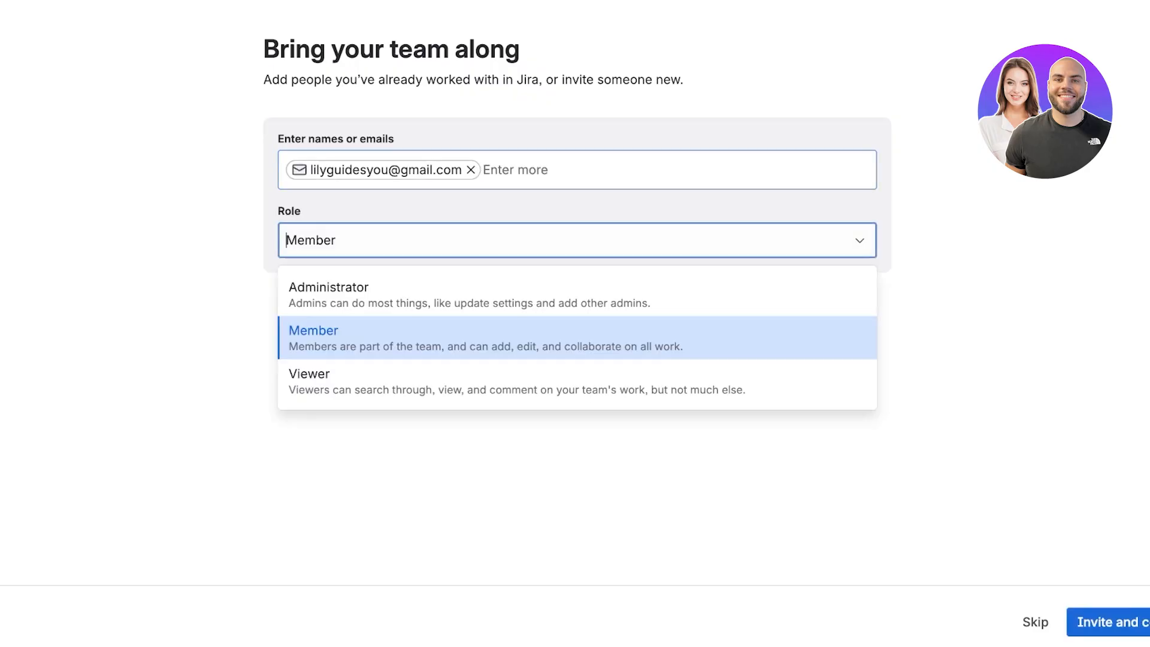
key("Return")
Add a second team member's e-mail address and send both invitations.
left_click(515, 170)
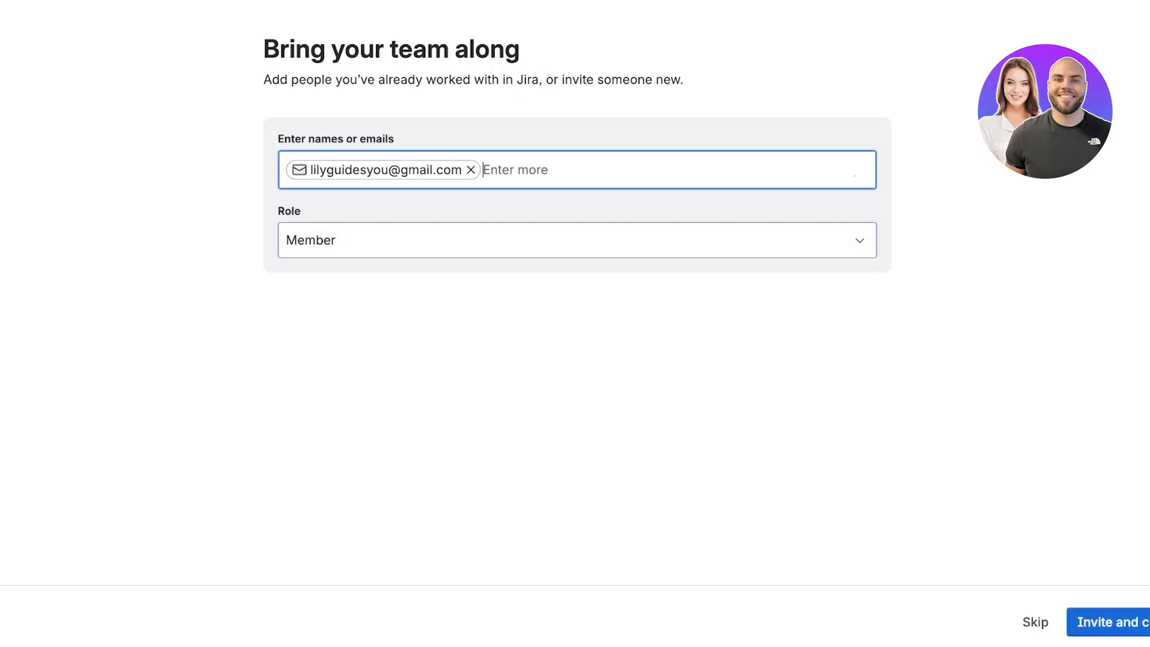
key("Return")
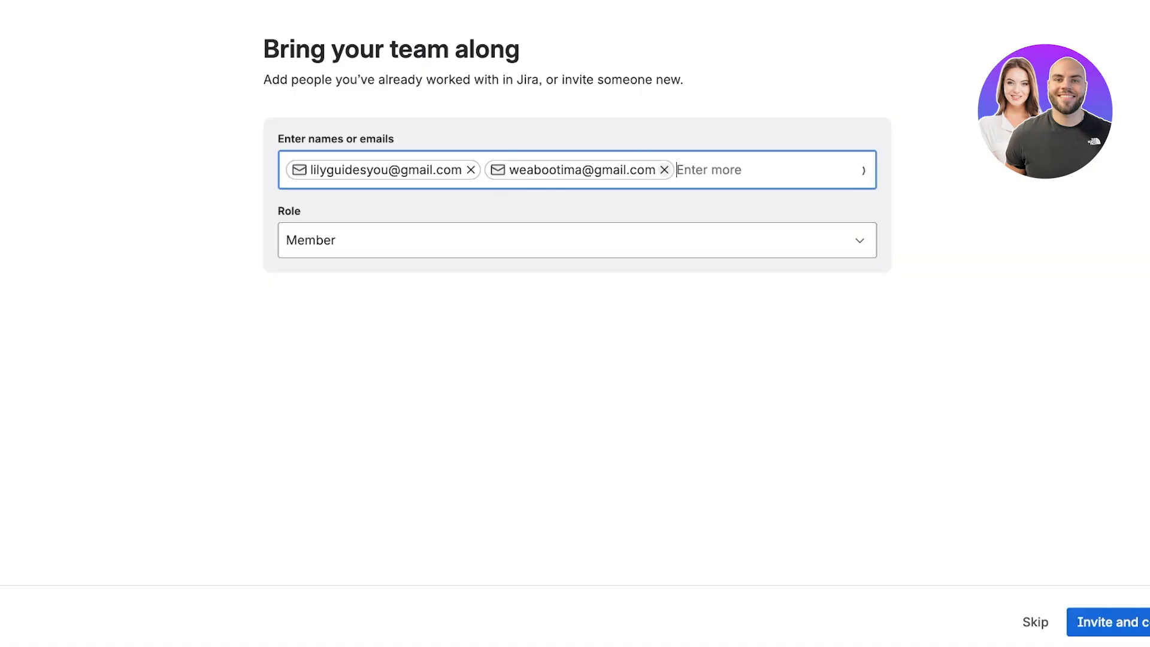
left_click(1108, 622)
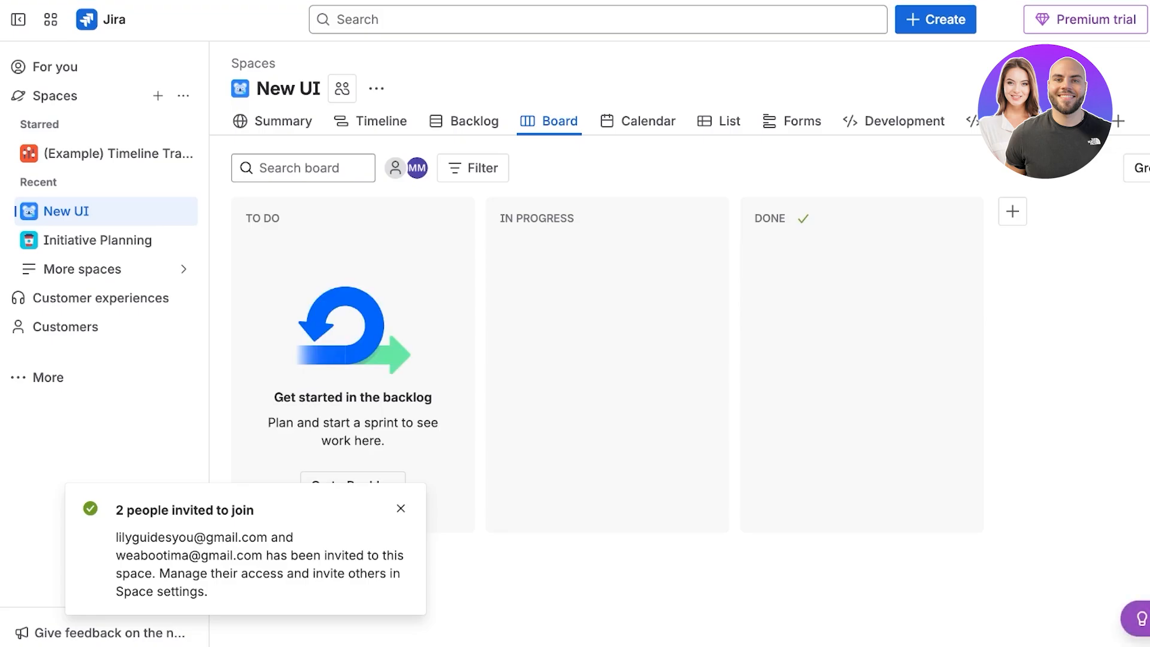
Dismiss the invitation notice and browse the Board and Calendar views, the view tab options and the extra views list.
left_click(401, 508)
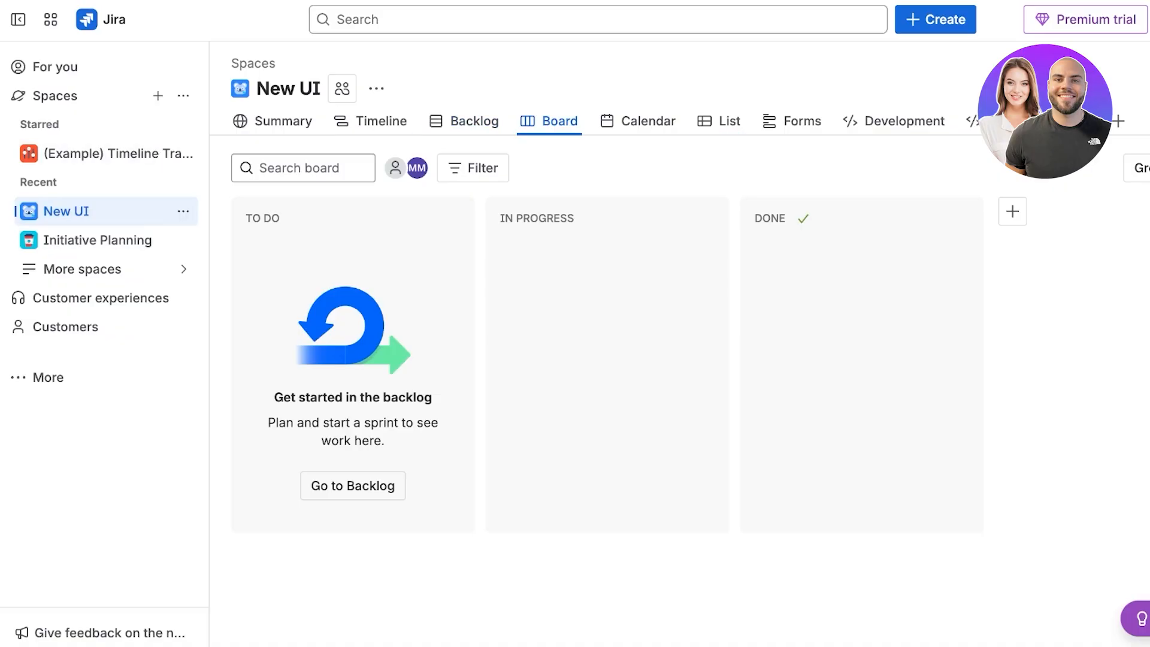
left_click(528, 121)
left_click(647, 121)
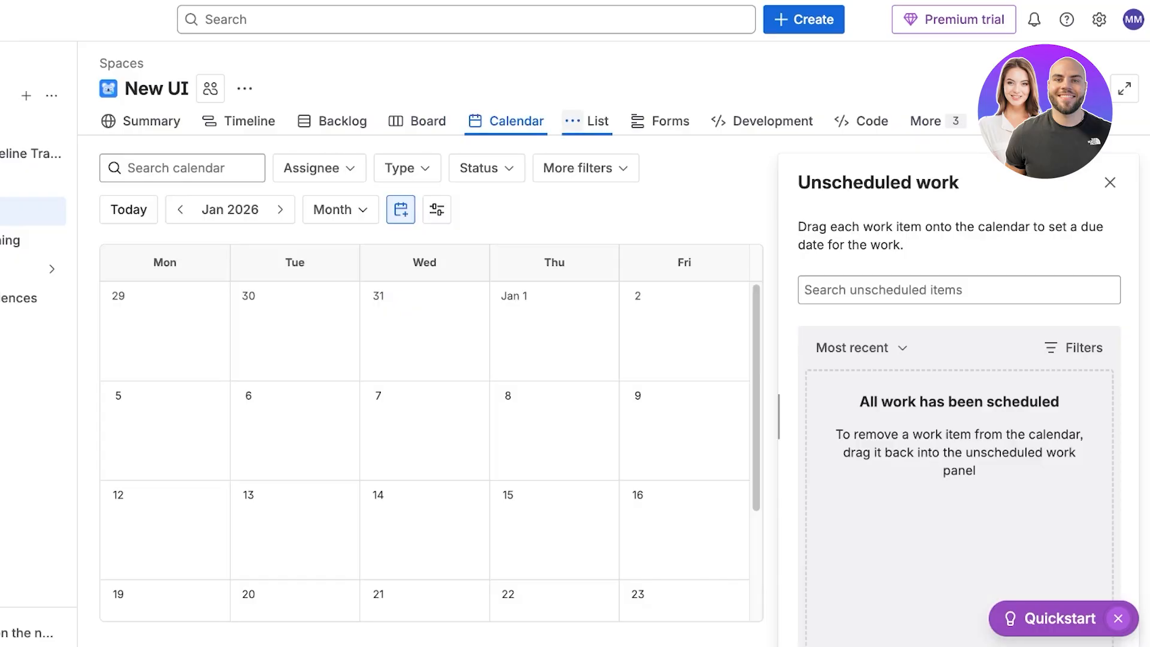
left_click(573, 121)
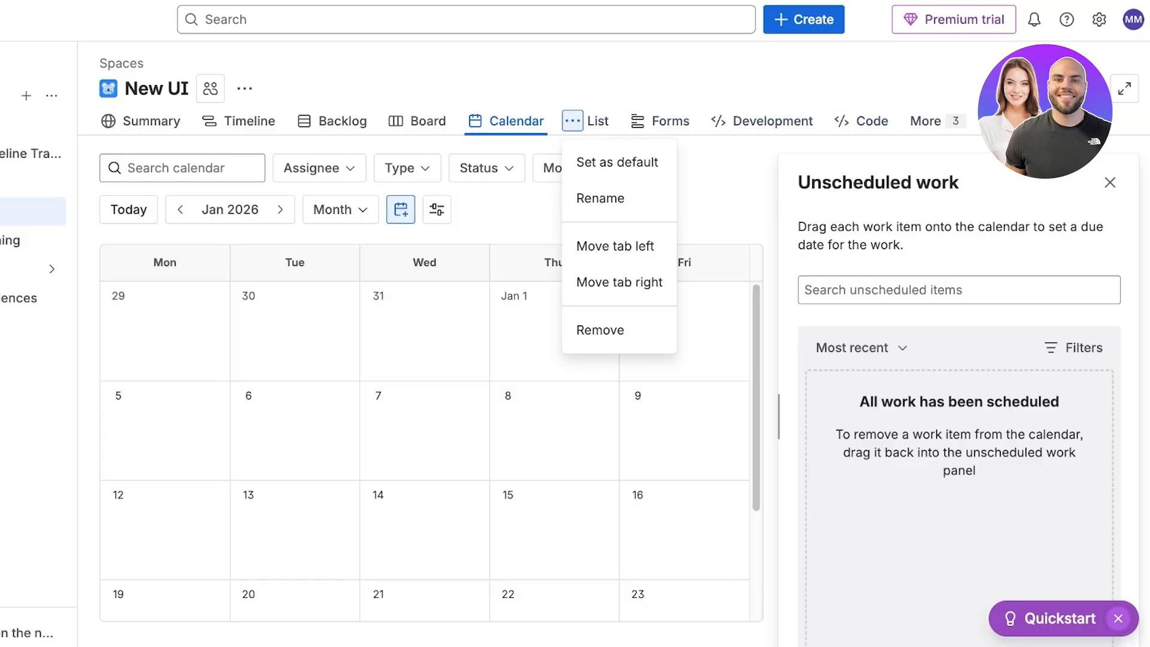
left_click(937, 121)
left_click(987, 121)
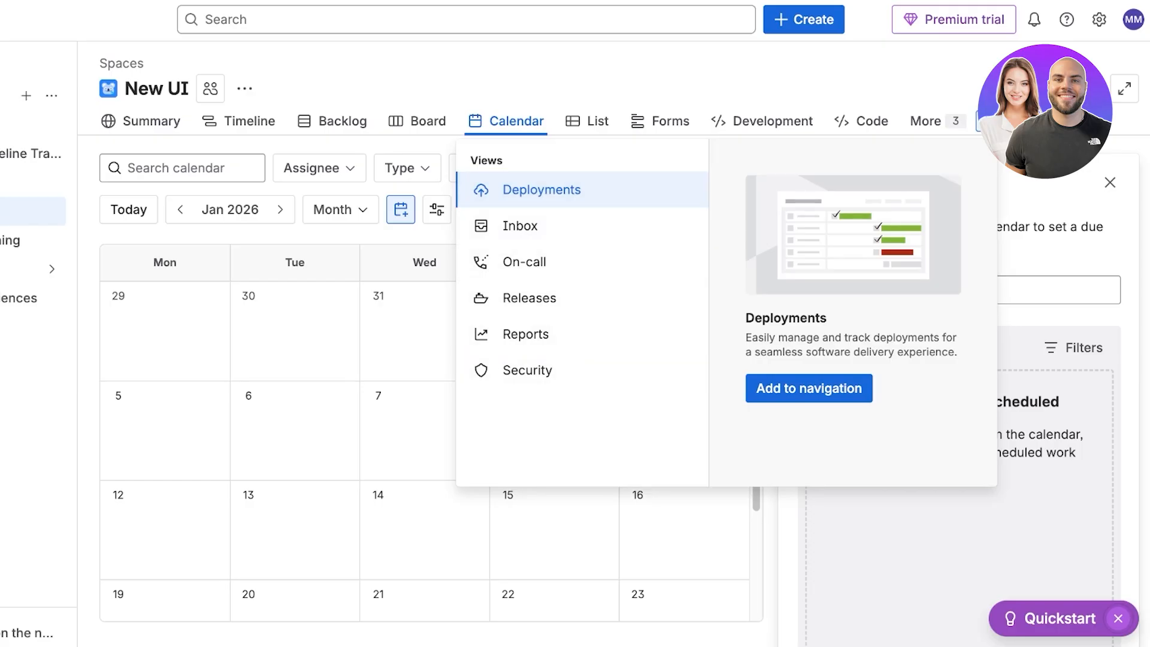
key("Escape")
Open the space settings and change the space icon to the cloud avatar.
left_click(244, 88)
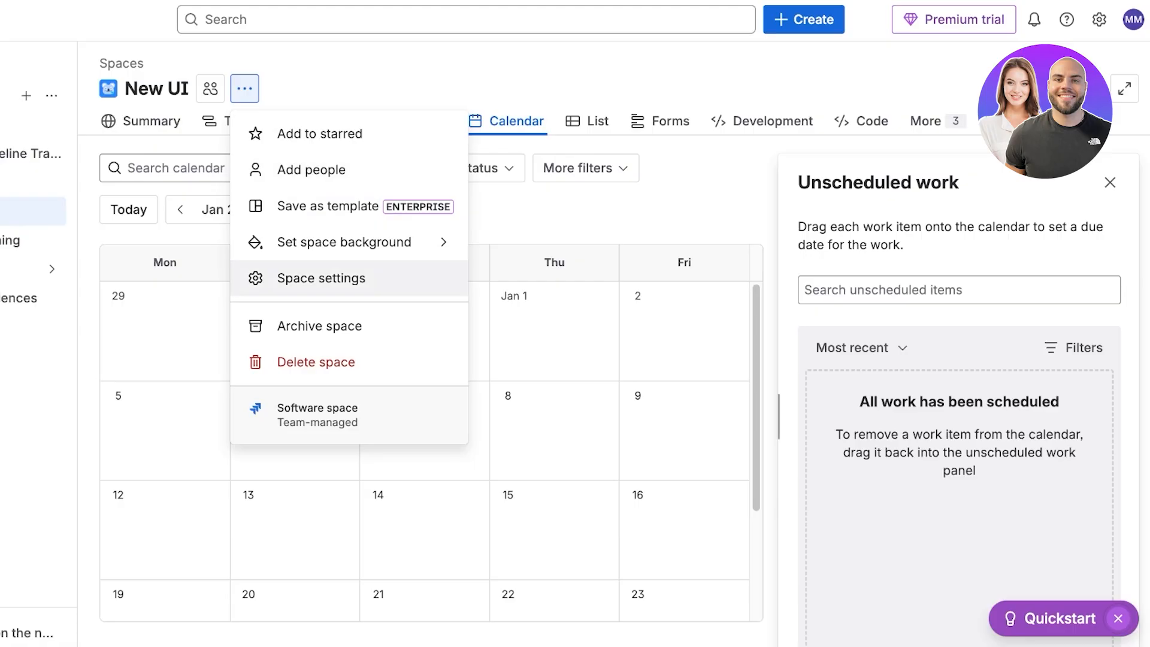
left_click(322, 279)
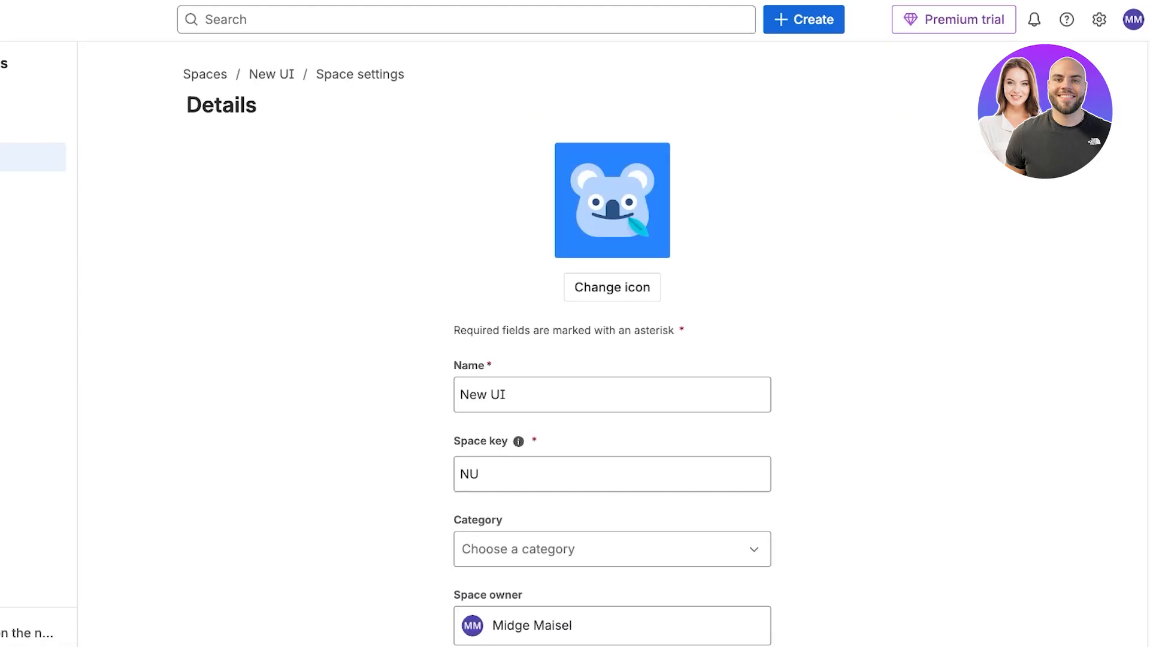
scroll(612, 285, "down", 2)
scroll(613, 285, "up", 2)
left_click(613, 285)
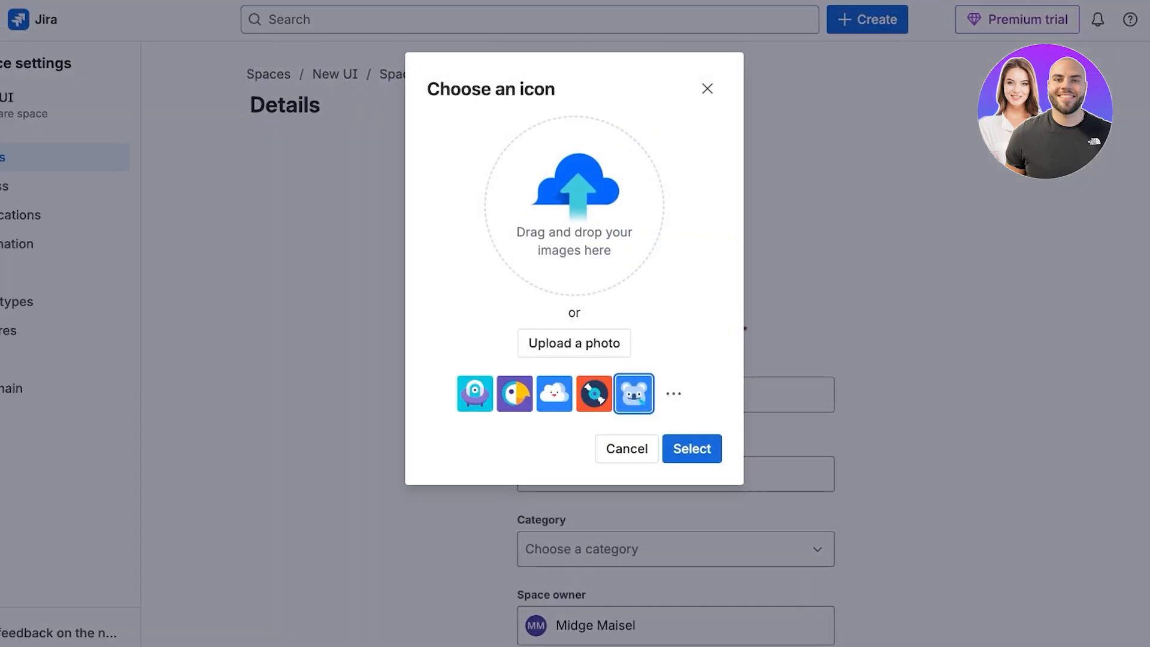
left_click(555, 394)
left_click(692, 448)
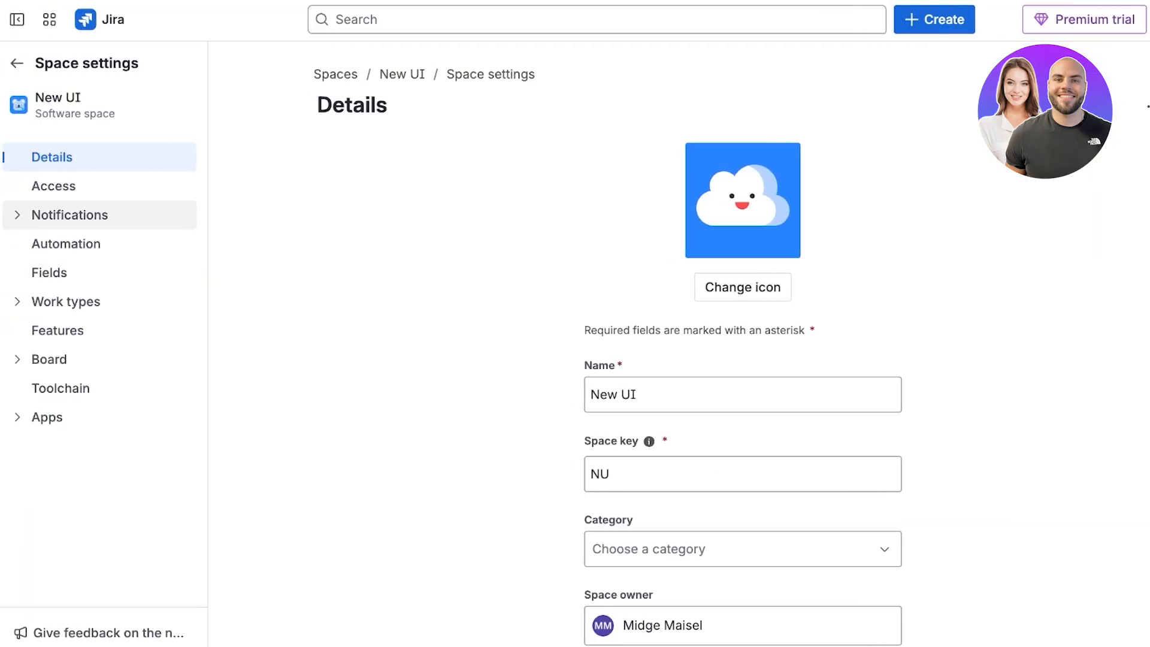
Review the Access, Notifications, Automation, Fields and Work types sections of the space settings.
left_click(53, 186)
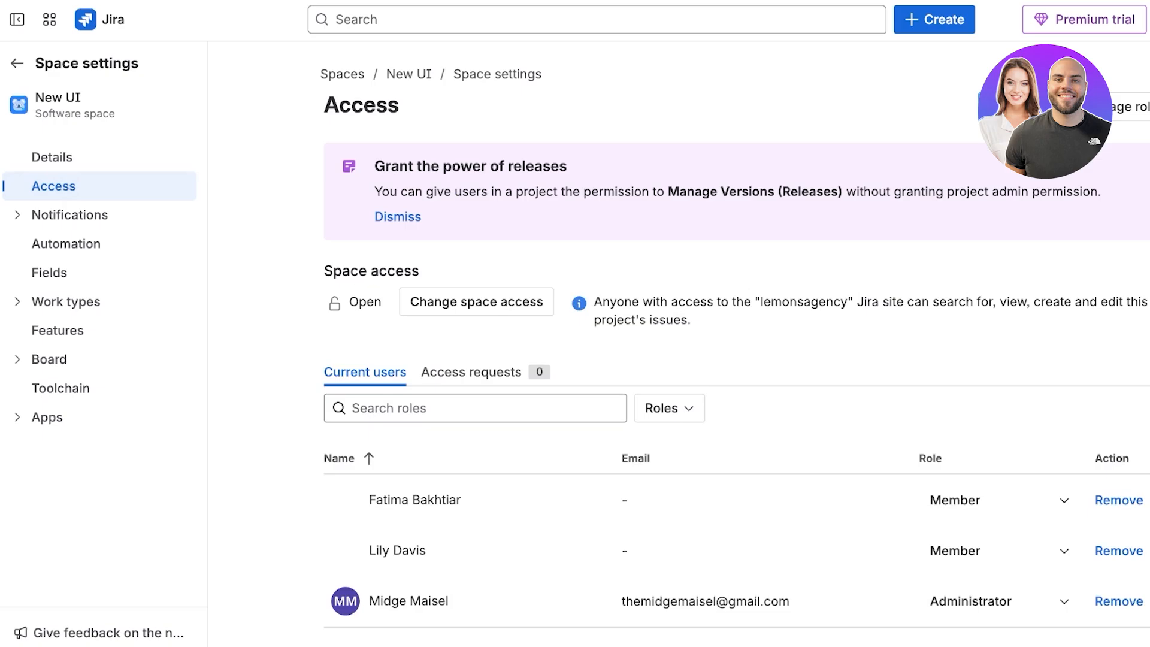
left_click(70, 215)
left_click(66, 301)
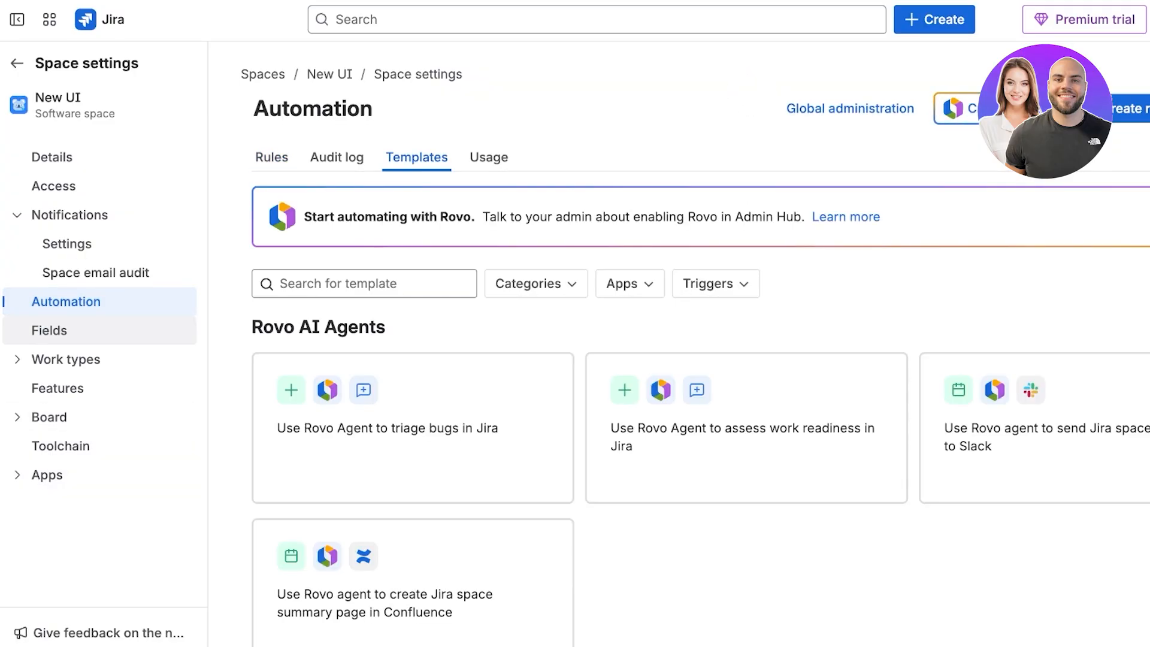
left_click(49, 331)
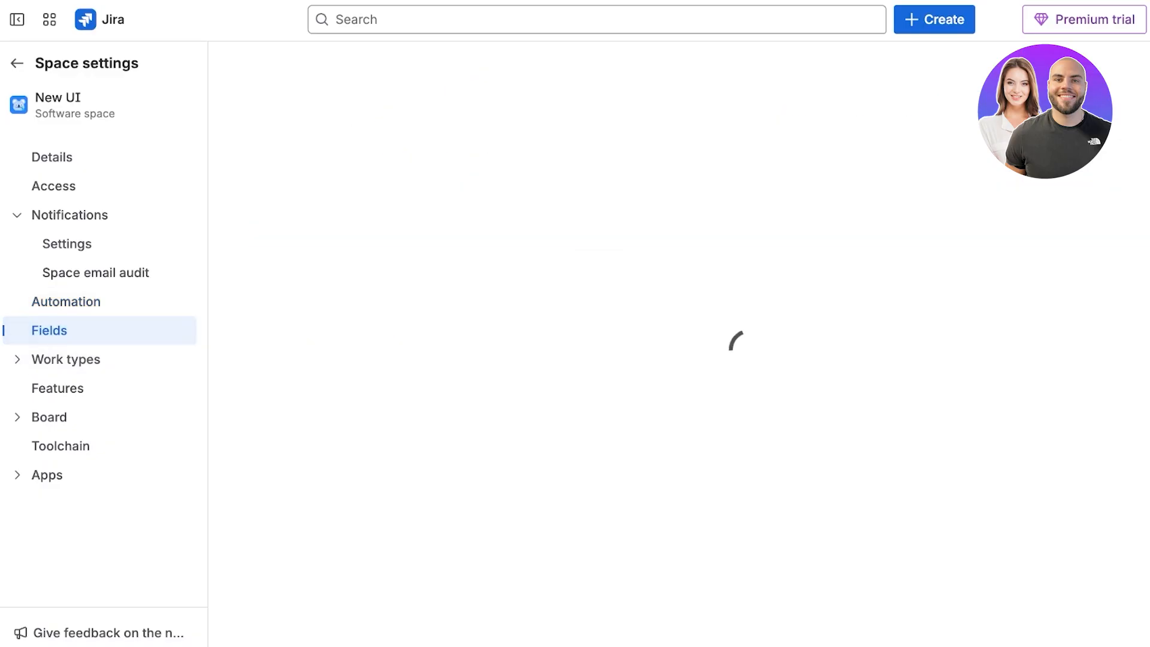
scroll(707, 342, "down", 3)
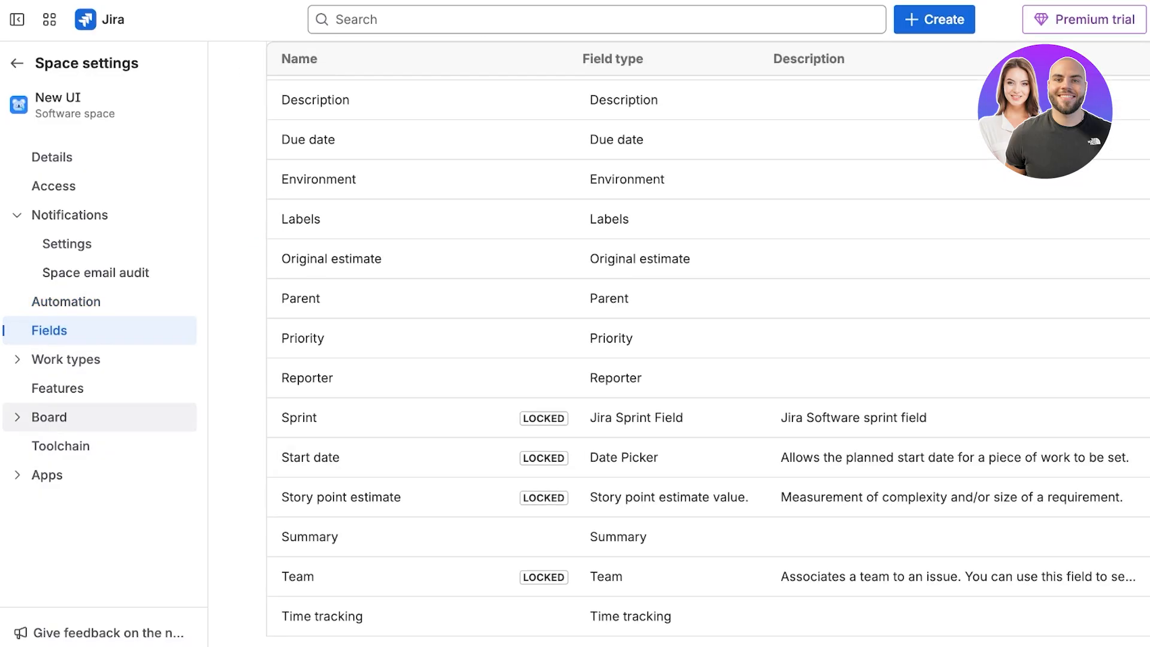
left_click(66, 360)
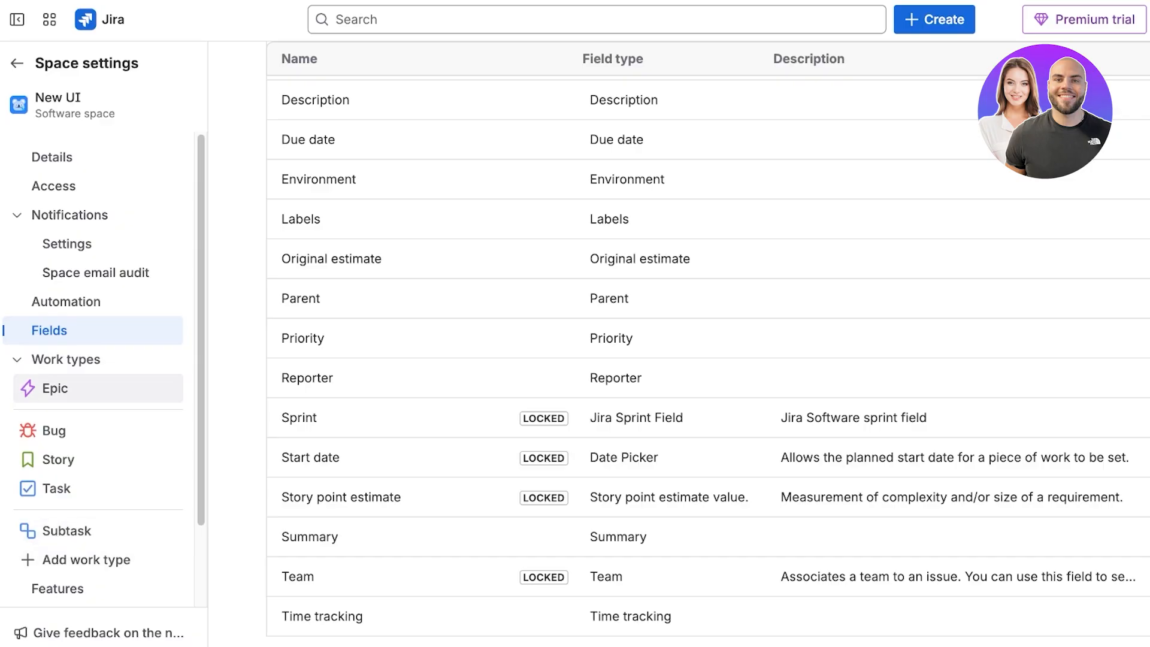
scroll(96, 467, "down", 2)
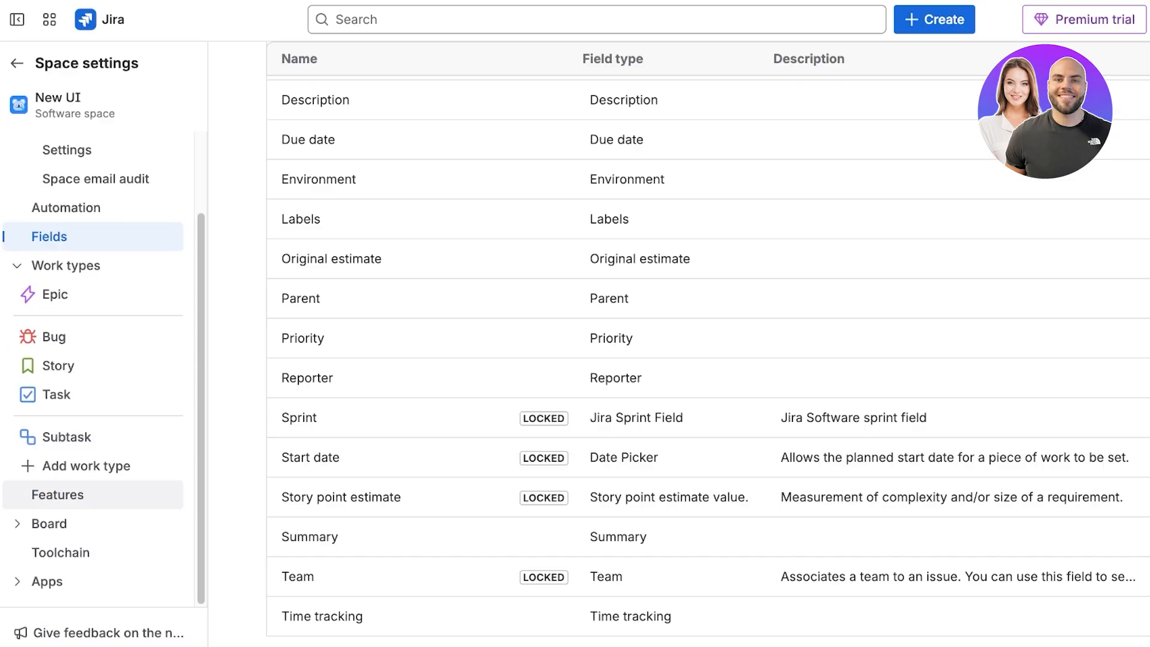
Examine the planning features and their toggles on the Features settings page.
left_click(58, 495)
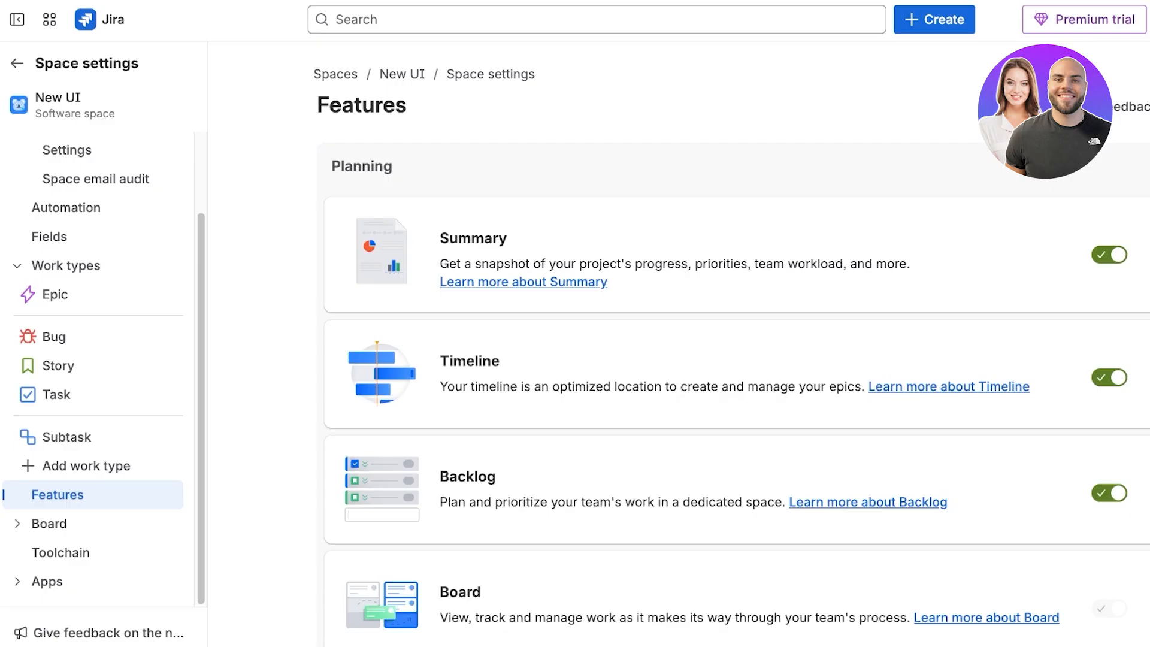
scroll(719, 390, "down", 6)
scroll(719, 389, "up", 5)
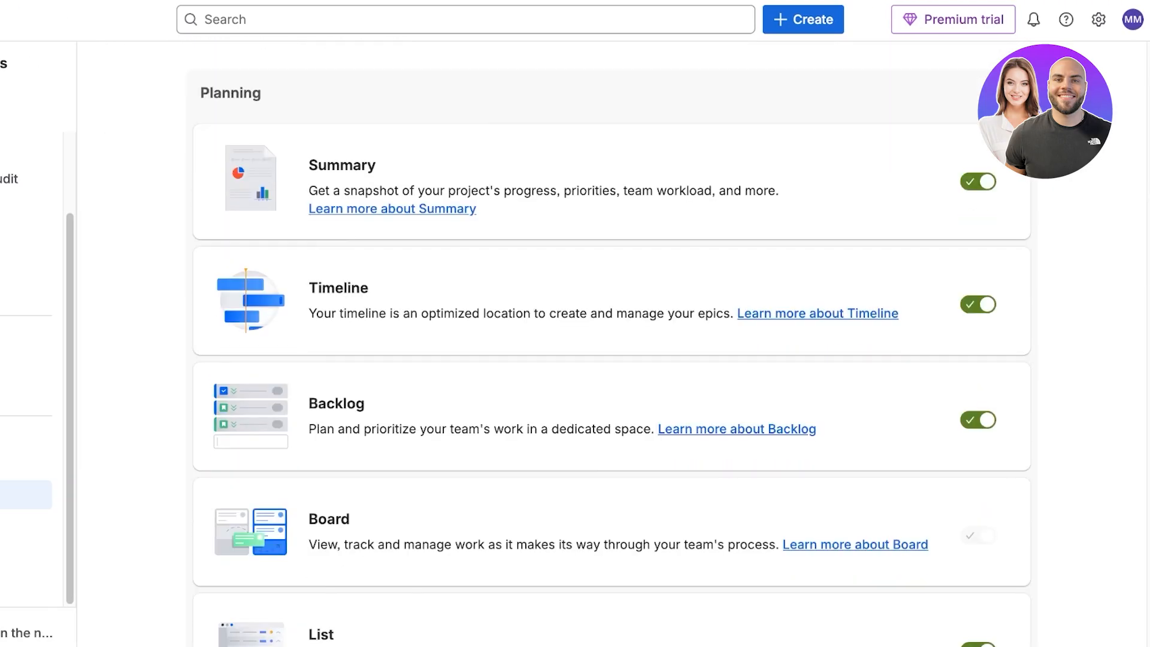
scroll(612, 344, "down", 8)
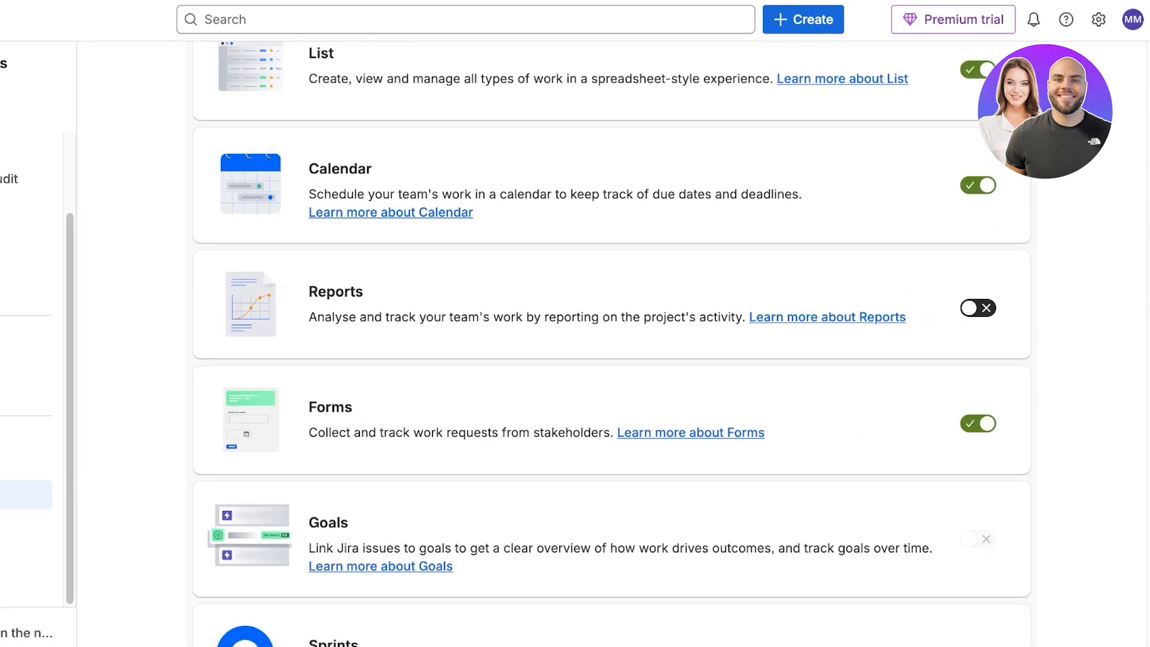
scroll(612, 344, "down", 6)
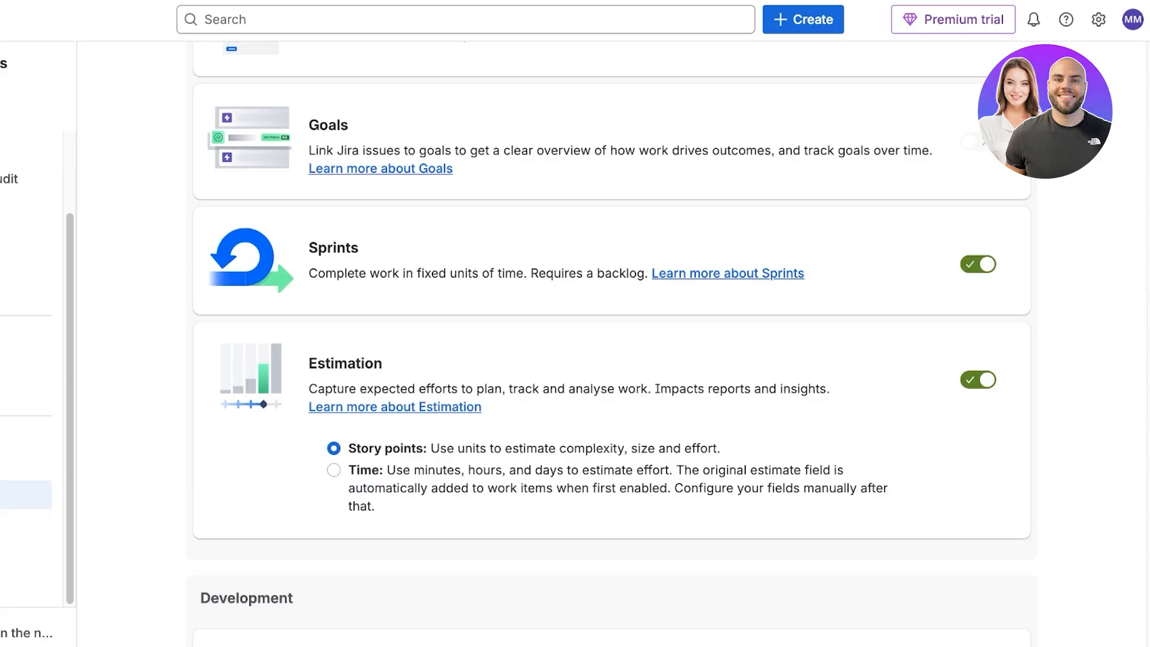
left_click(978, 264)
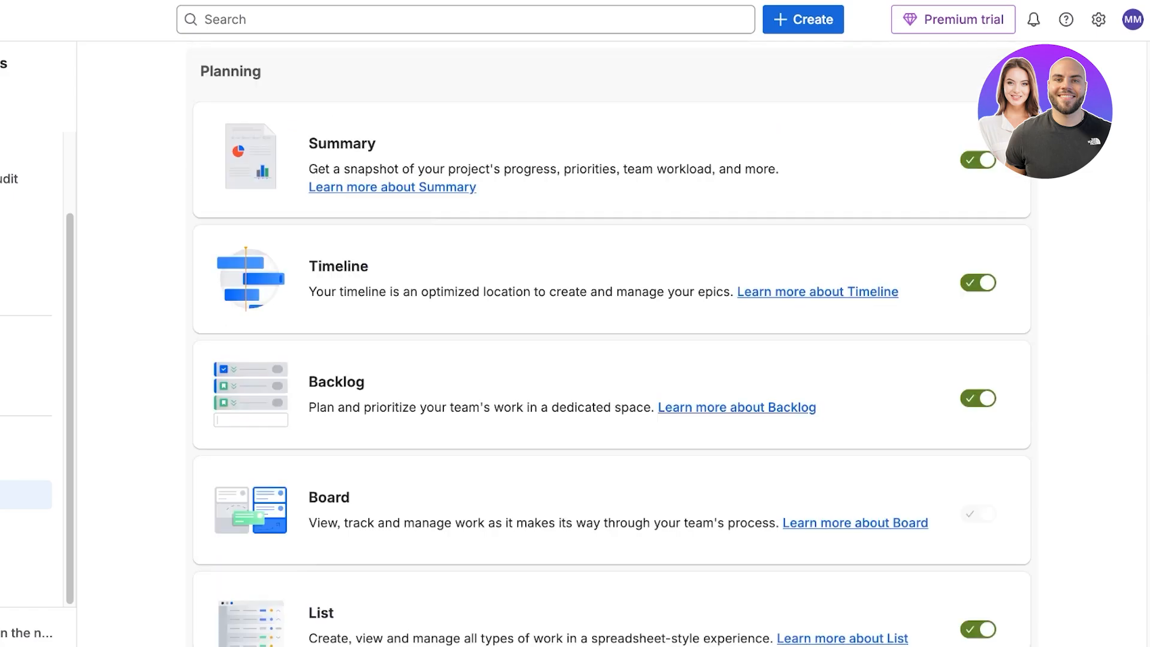
scroll(611, 345, "down", 15)
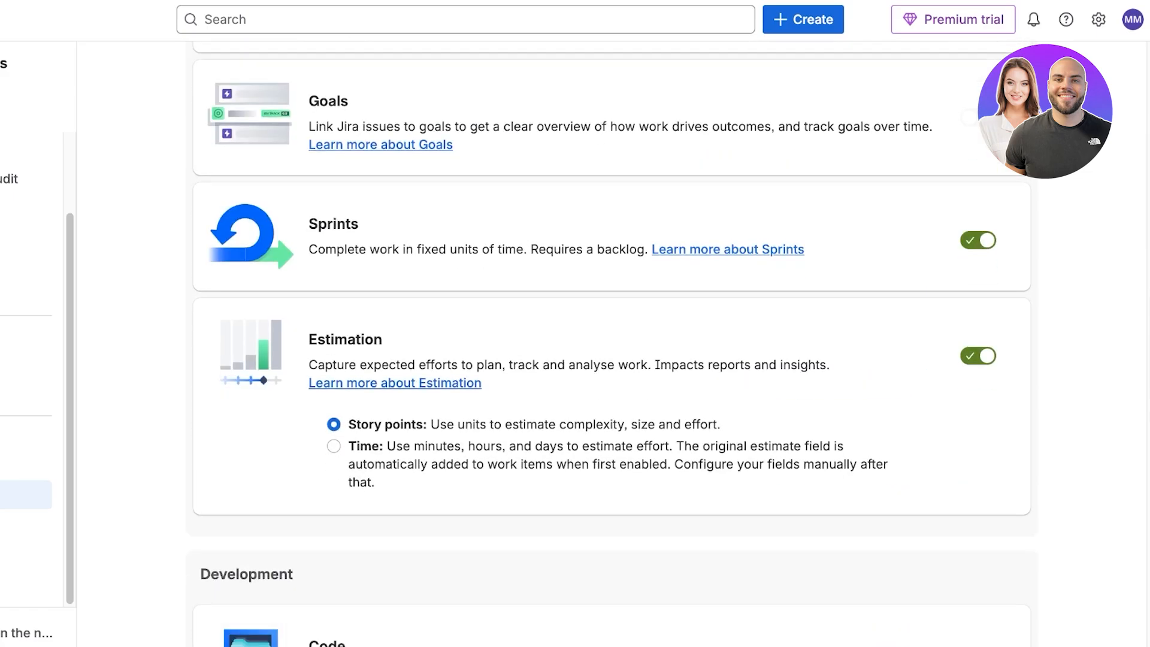
Open the help article about Sprints, read through it, and close the help panel.
left_click(728, 249)
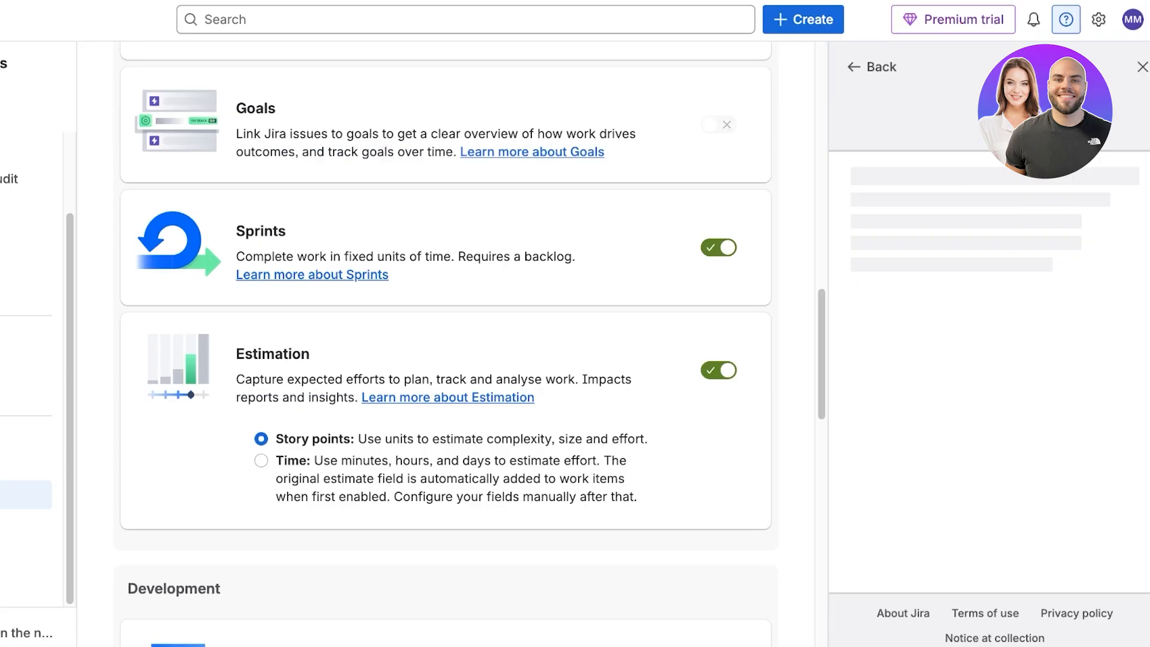
scroll(989, 359, "down", 4)
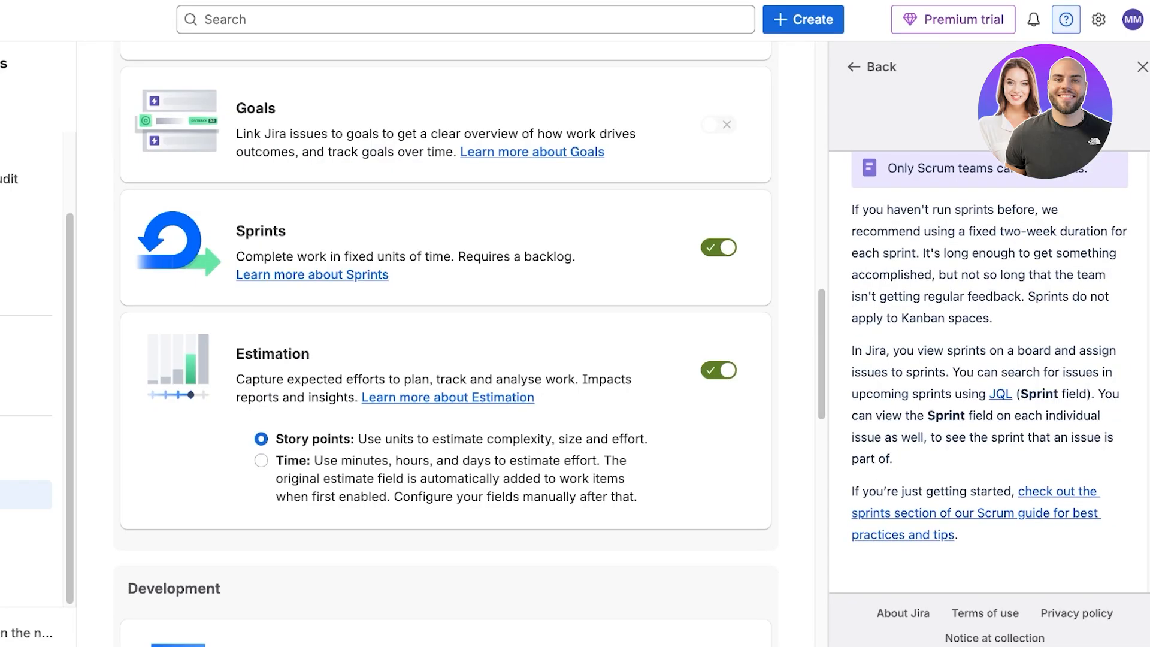
scroll(989, 371, "down", 5)
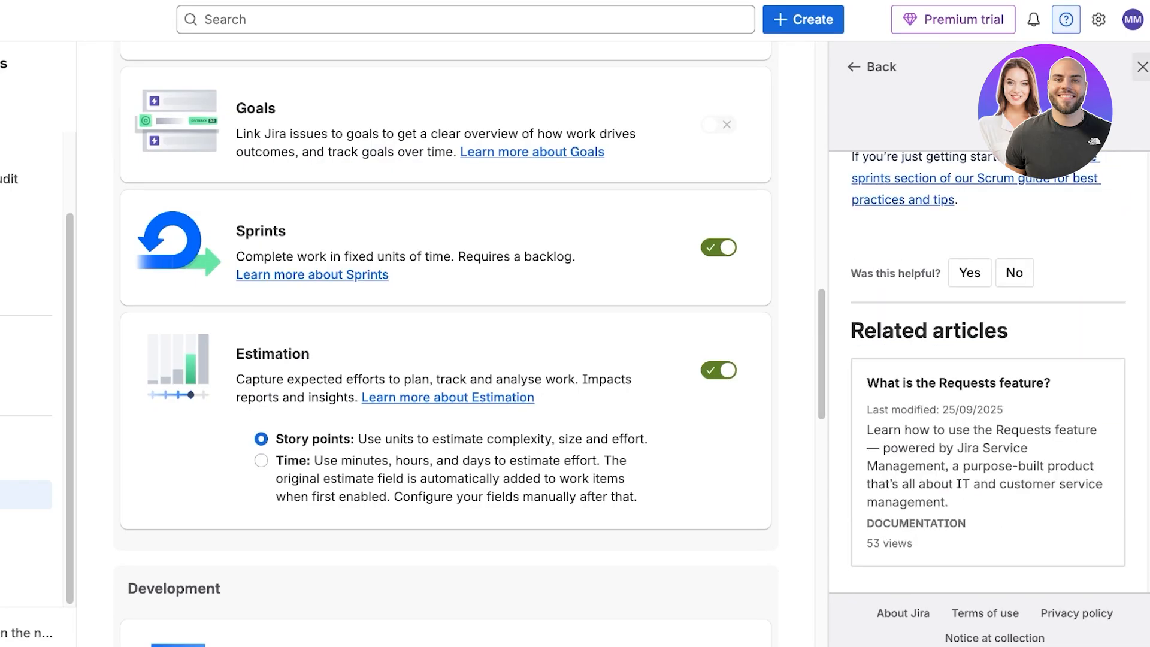
left_click(1143, 67)
Browse the Board, Toolchain and Apps settings sections, then return to the space.
left_click(42, 524)
scroll(77, 503, "down", 2)
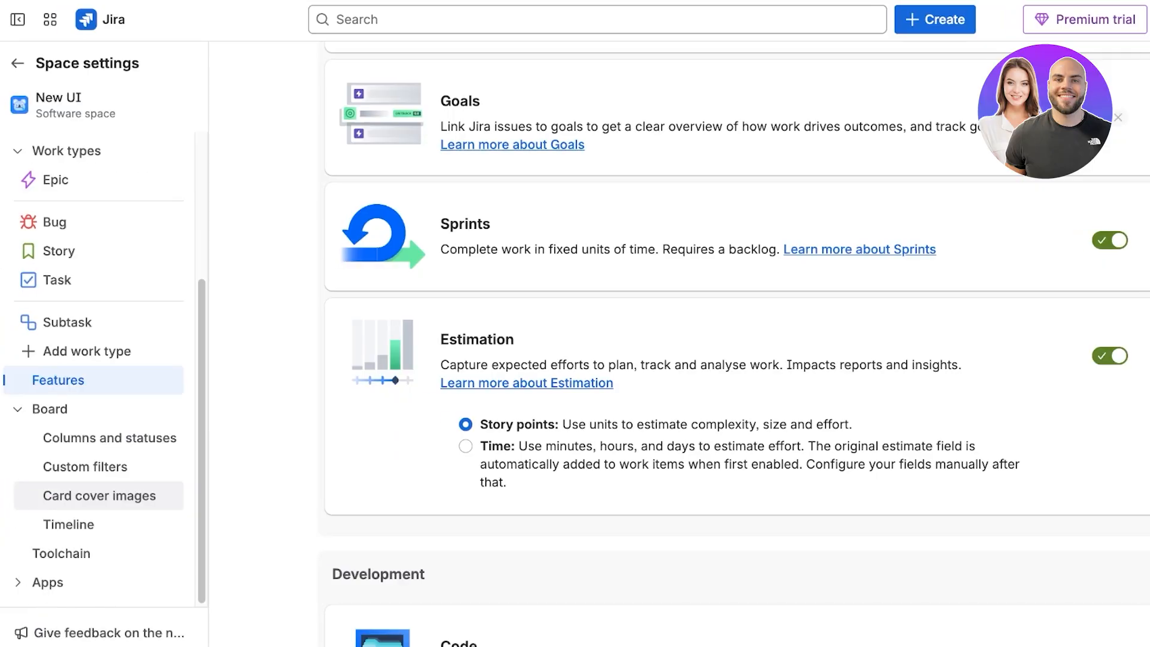
left_click(61, 553)
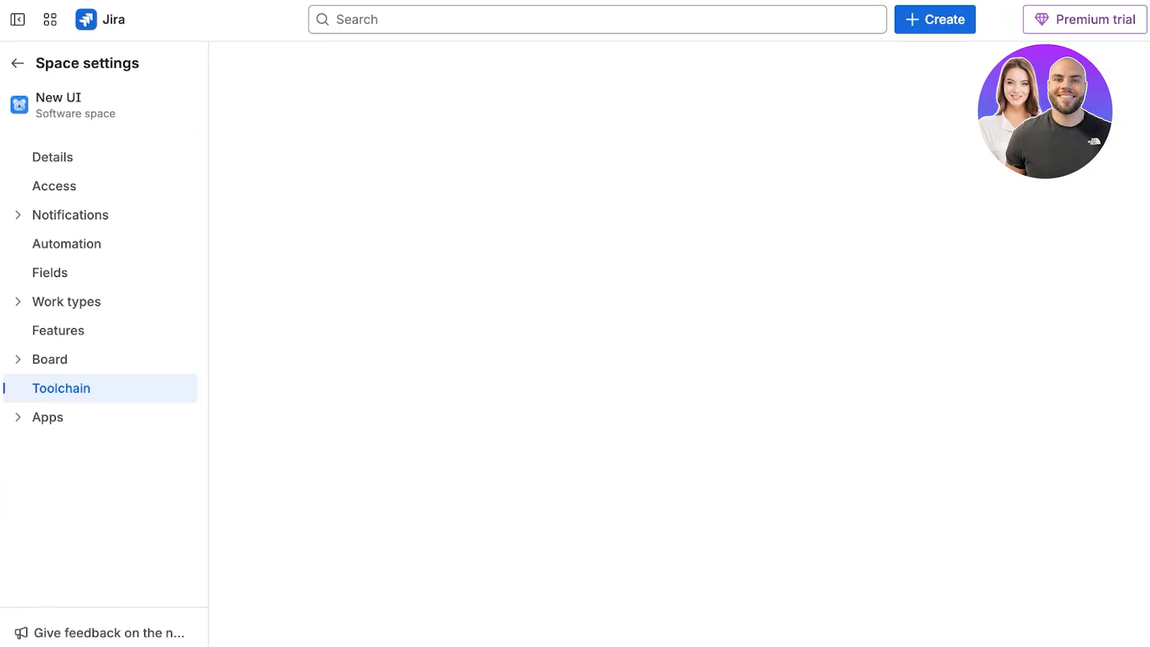
left_click(48, 417)
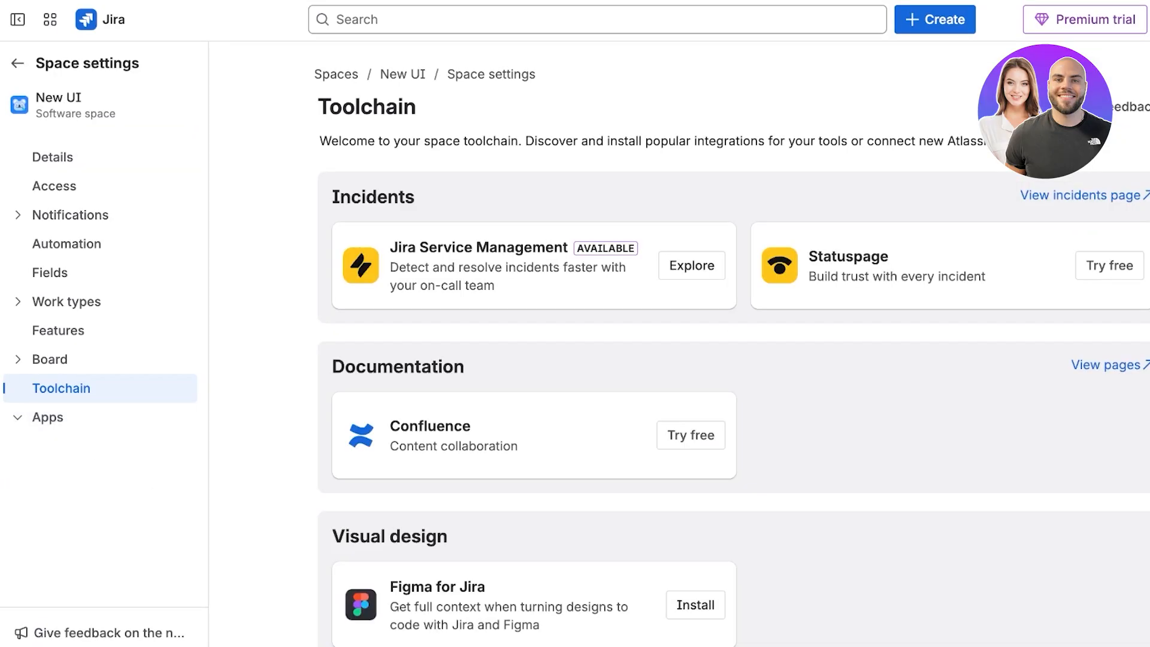
left_click(17, 63)
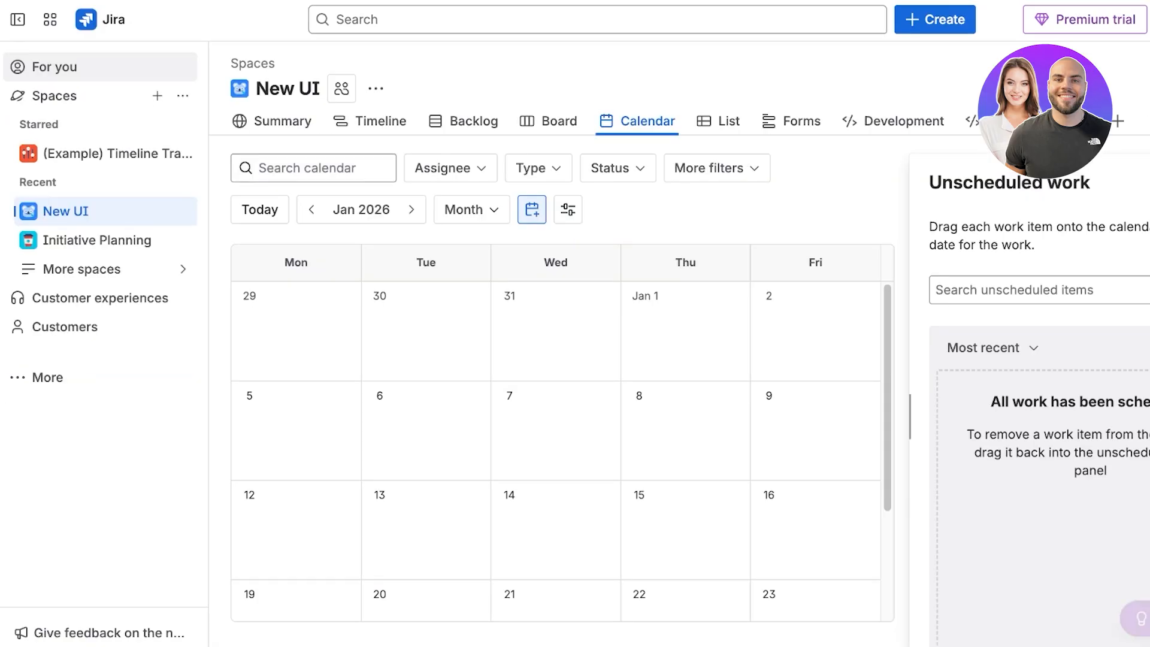
Switch between the Timeline, Backlog and Board views of the space.
left_click(380, 121)
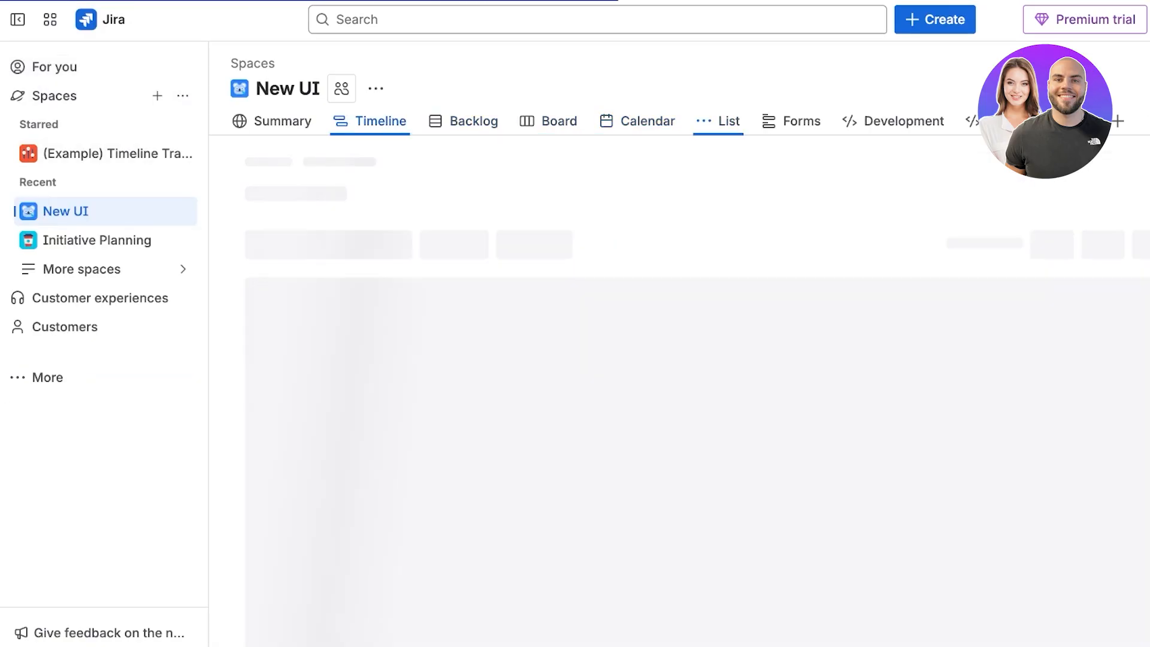
left_click(473, 122)
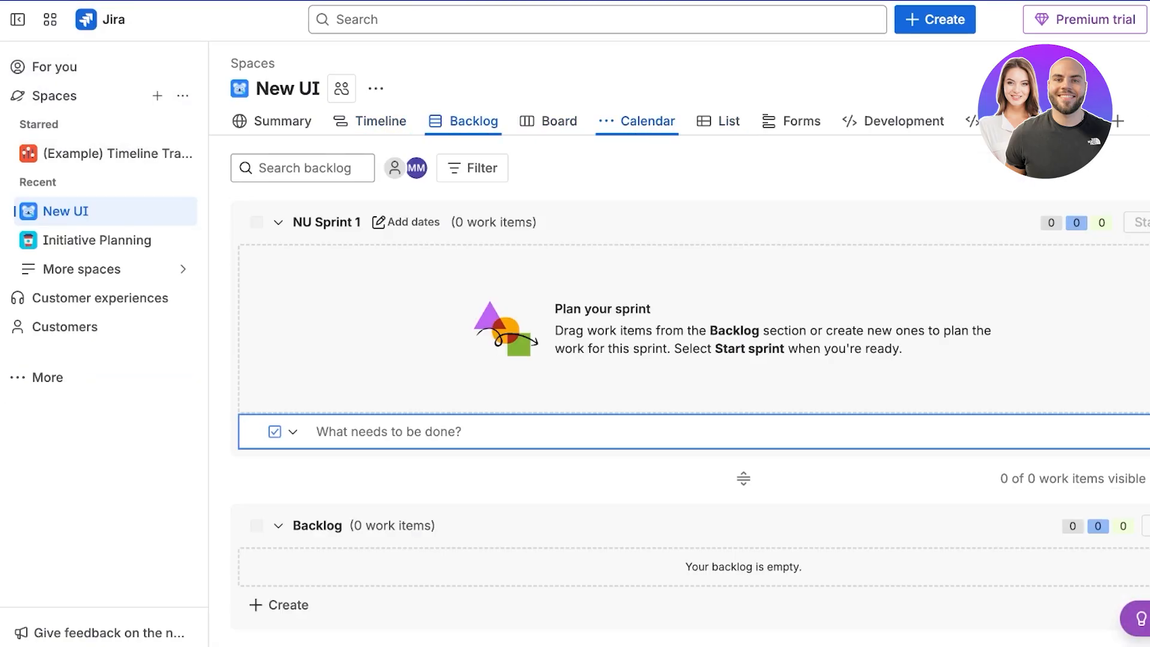
left_click(559, 121)
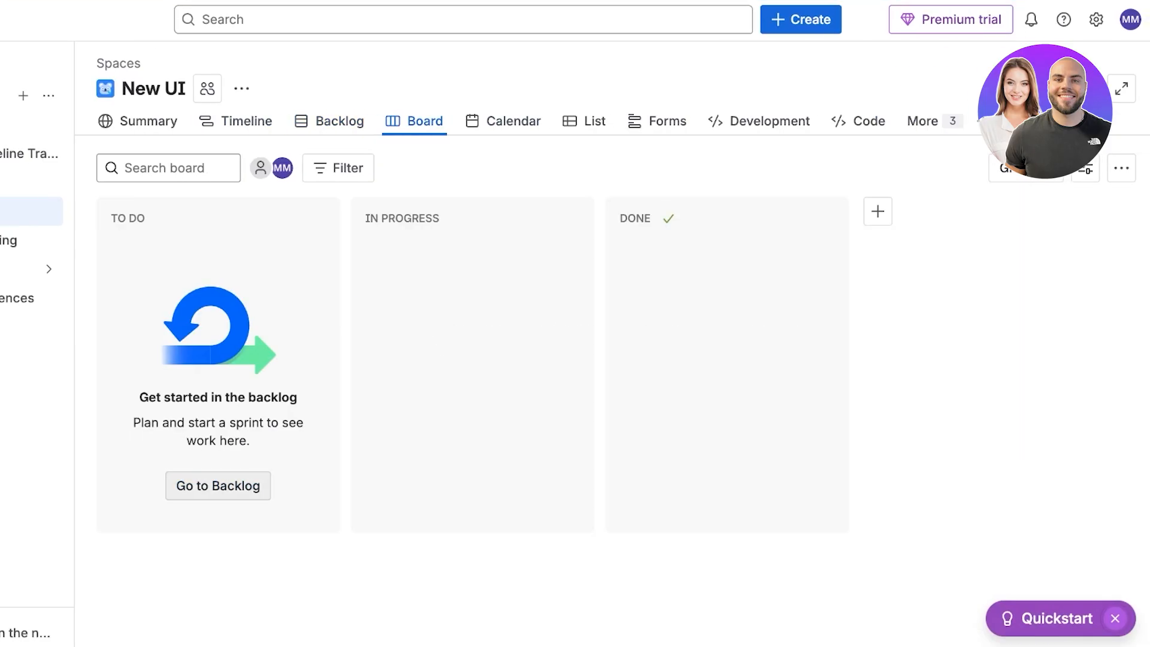
left_click(329, 121)
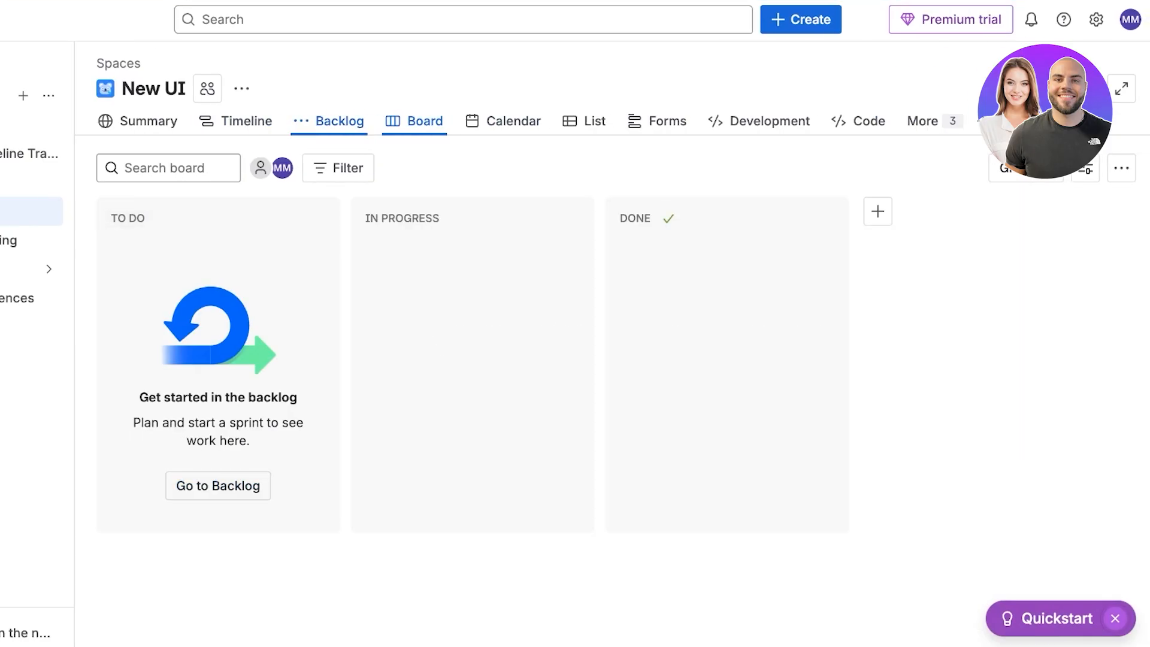
Collapse and expand the sprint and backlog sections and check the backlog's extra options menu.
left_click(144, 222)
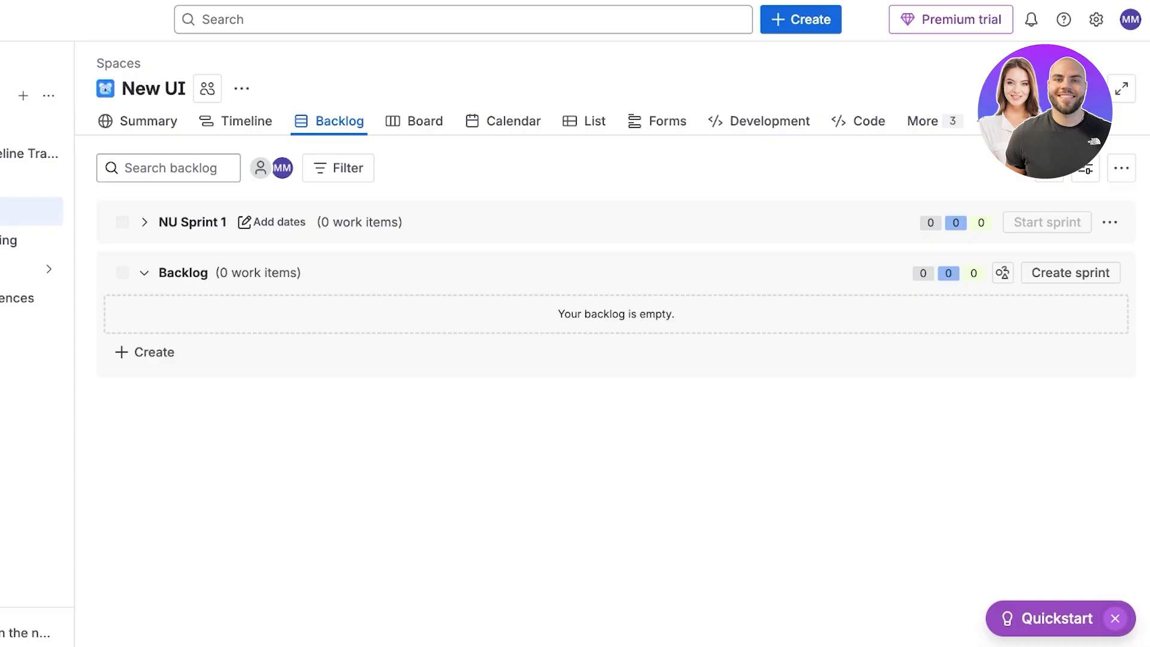
left_click(144, 272)
left_click(144, 273)
left_click(144, 222)
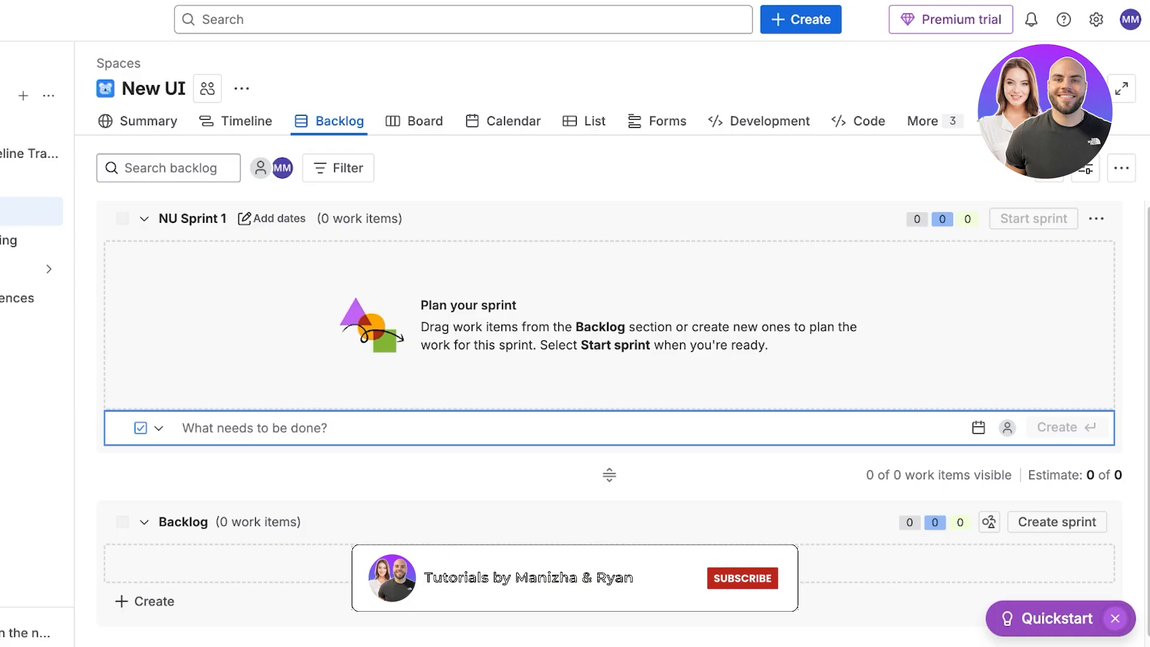
left_click(1122, 168)
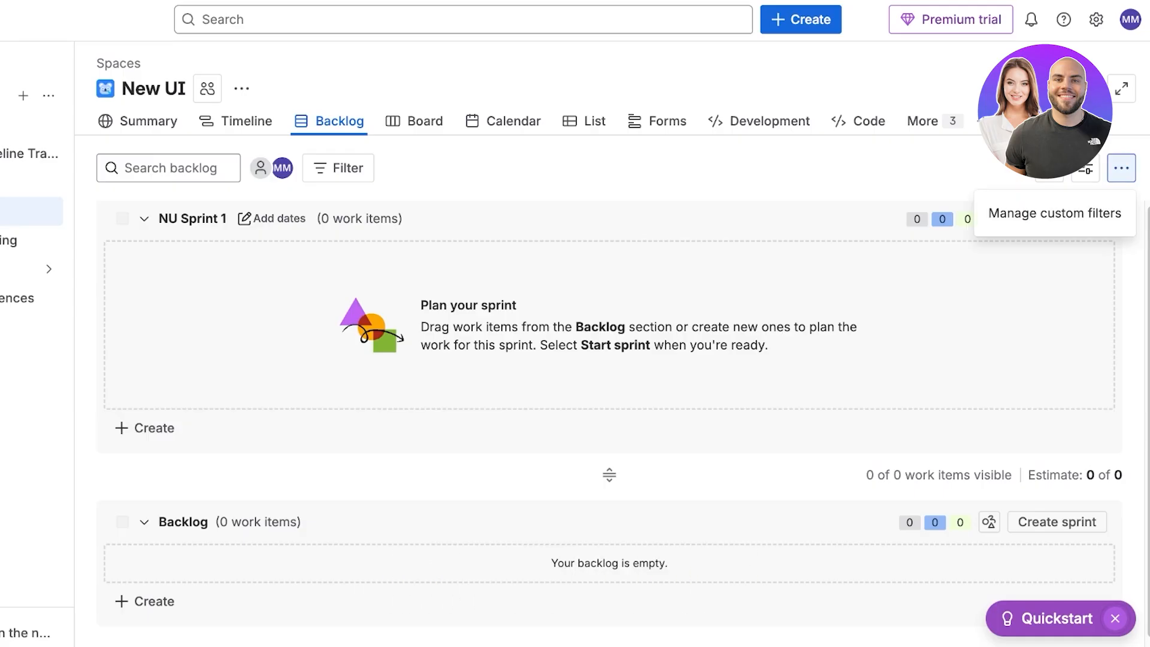
left_click(1122, 167)
scroll(609, 395, "down", 1)
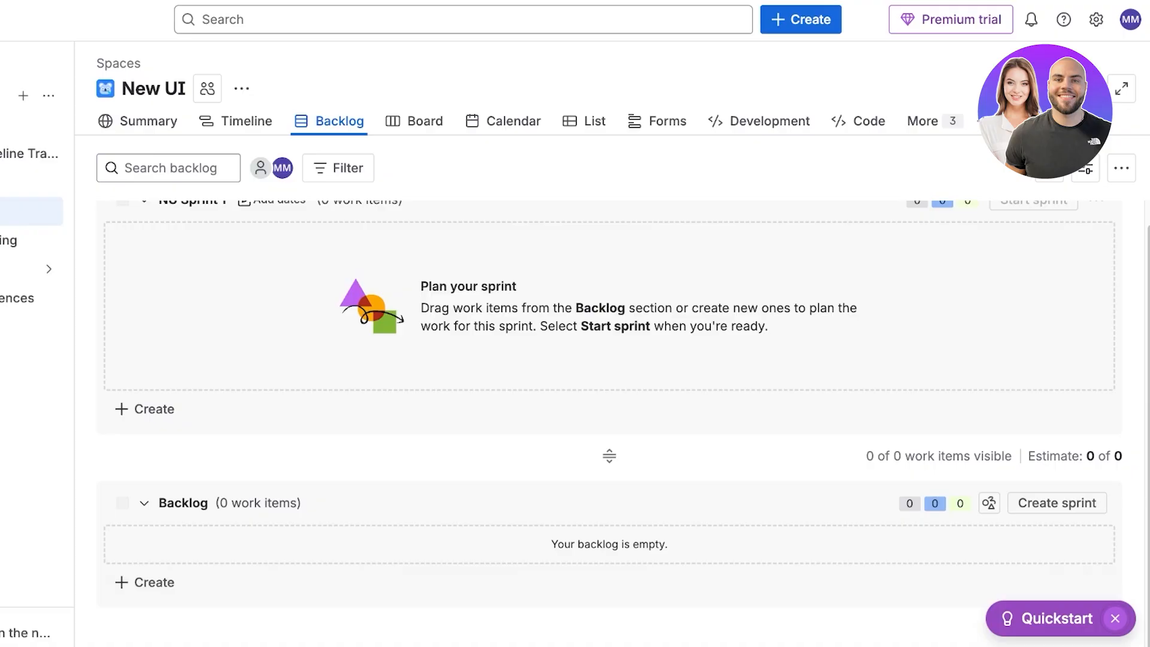
Add backlog work items 'Create figma files for button ui' and 'Have bussiness + dev. overview'.
left_click(145, 582)
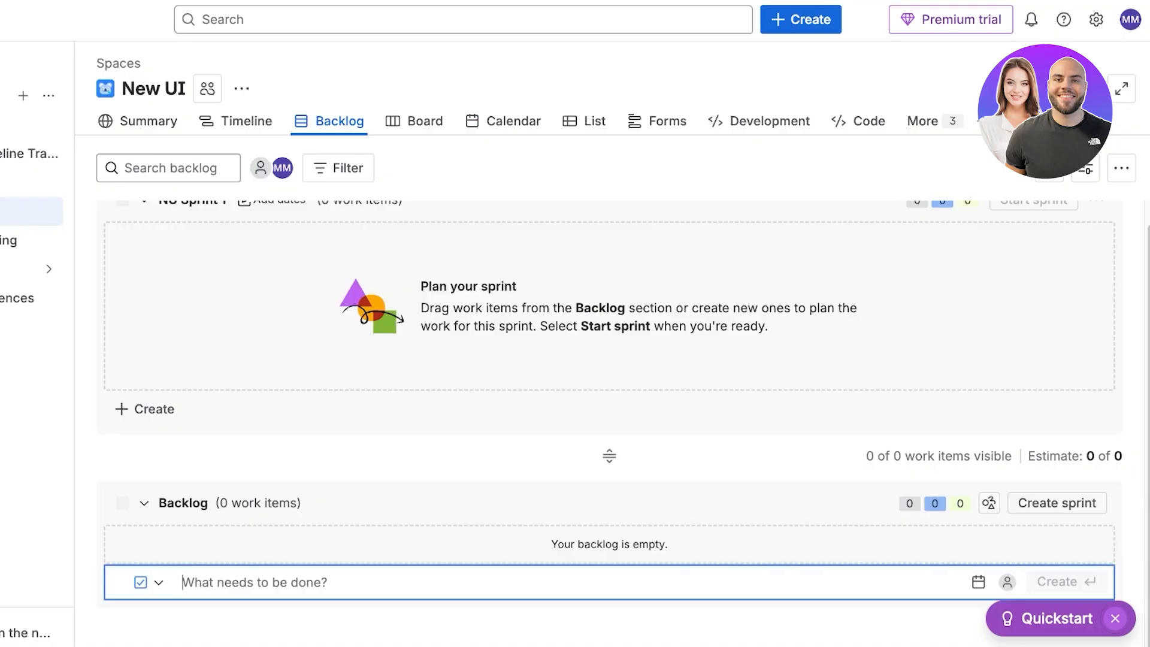
type("Create figma fil")
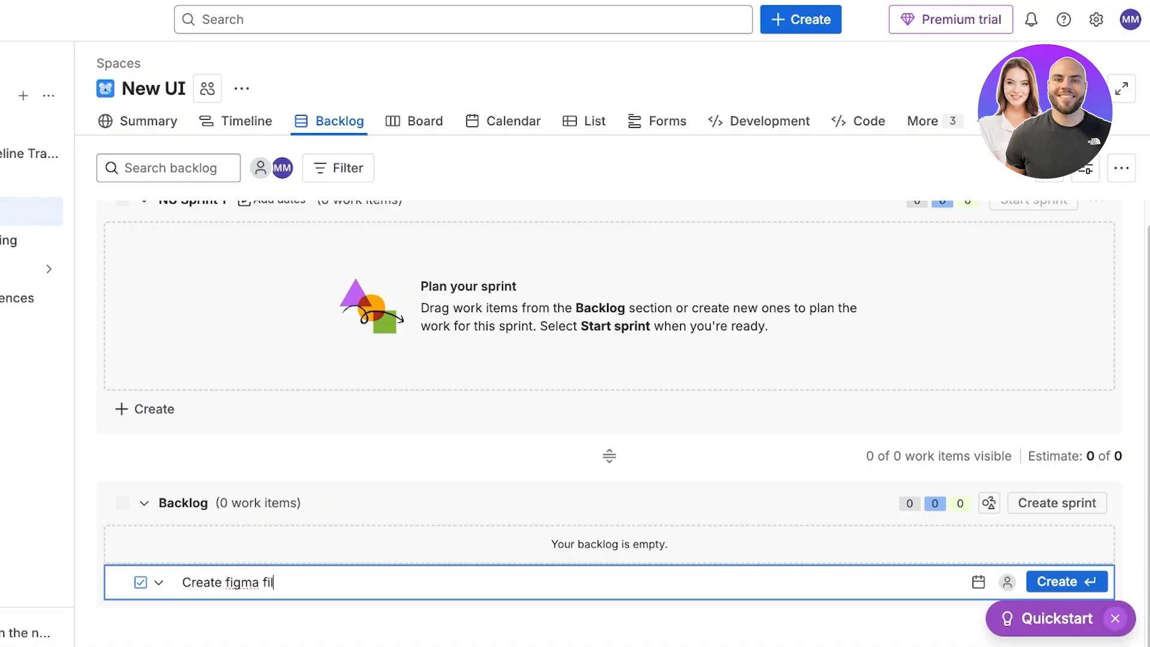
type("es for button ui")
key("Return")
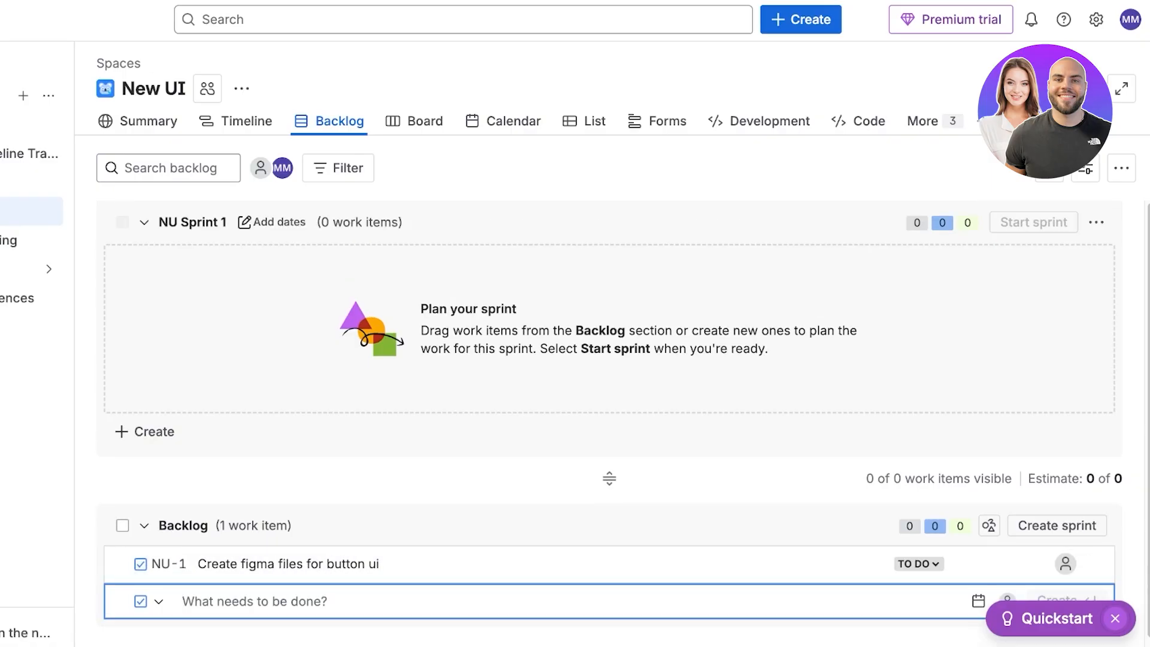
type("Have bussiness")
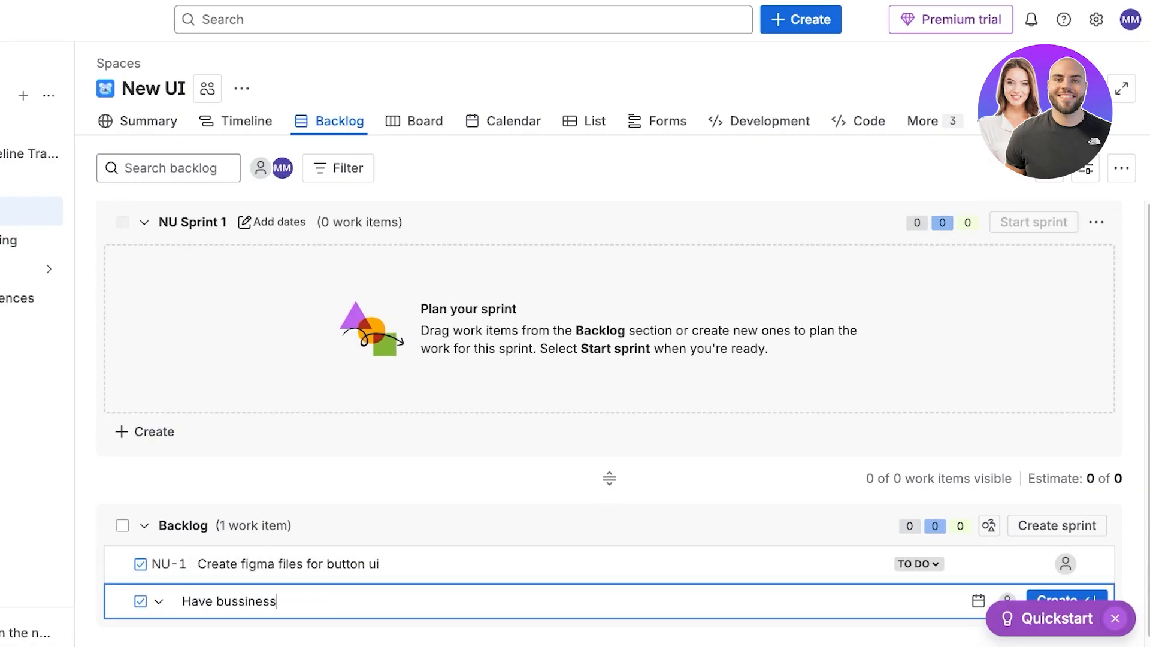
type(" + dev. overview")
key("Return")
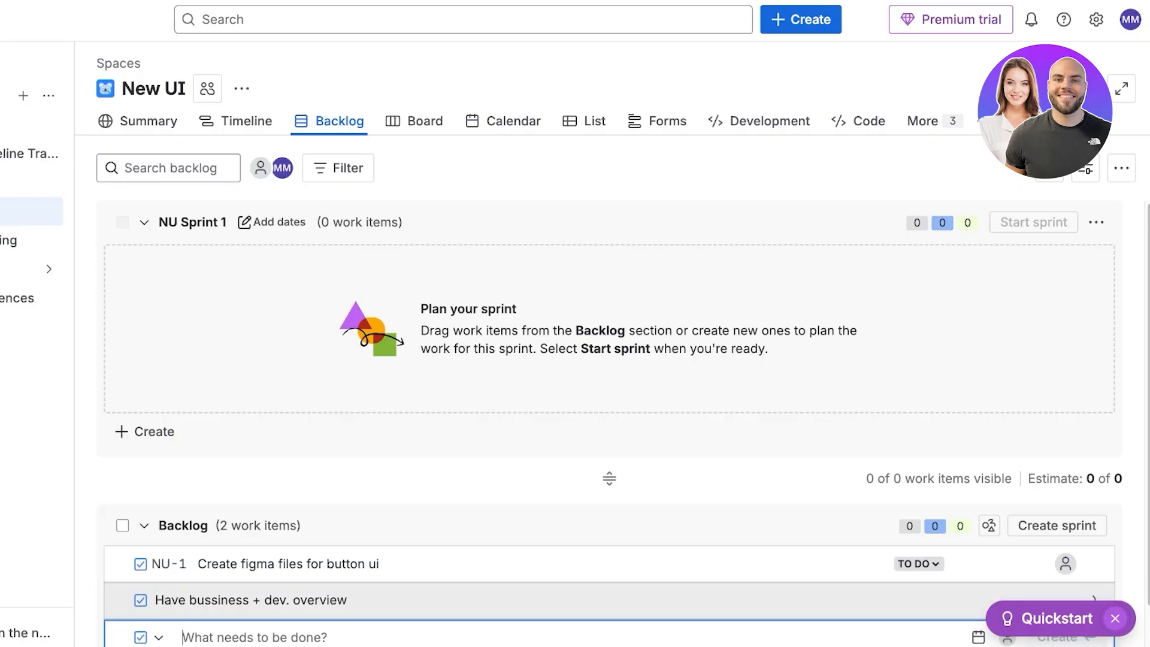
Add backlog work items 'Develop button ui', 'test button ui' and 'launch ui', then stop adding items.
type("Develop bu")
key("BackSpace")
type("button ui")
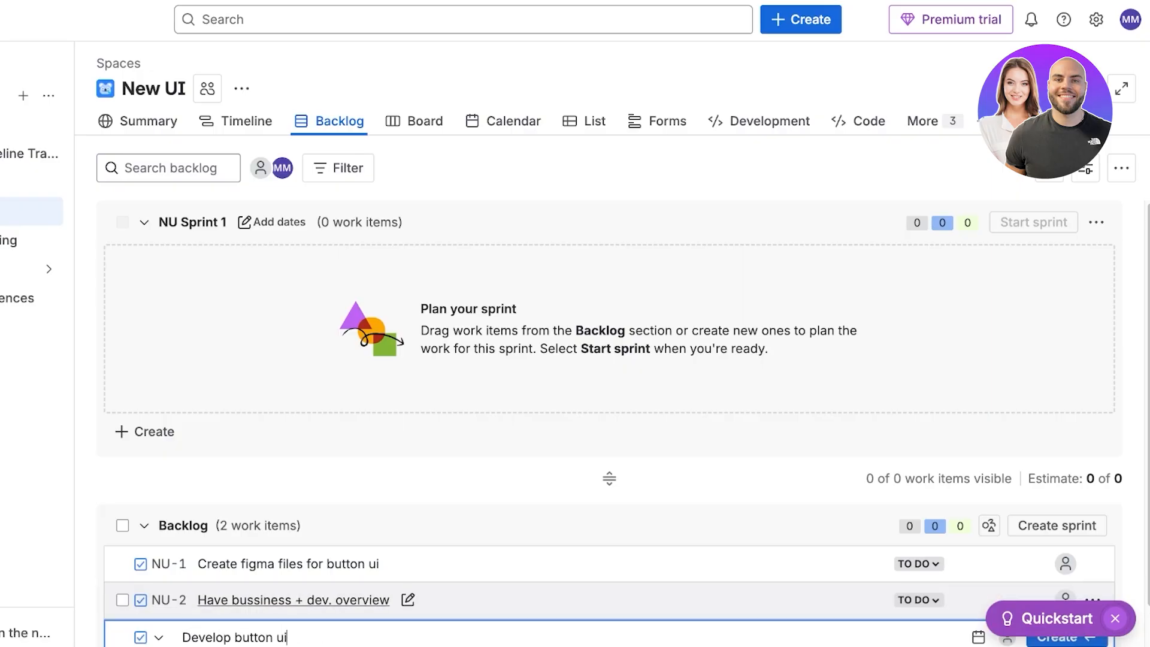
key("Return")
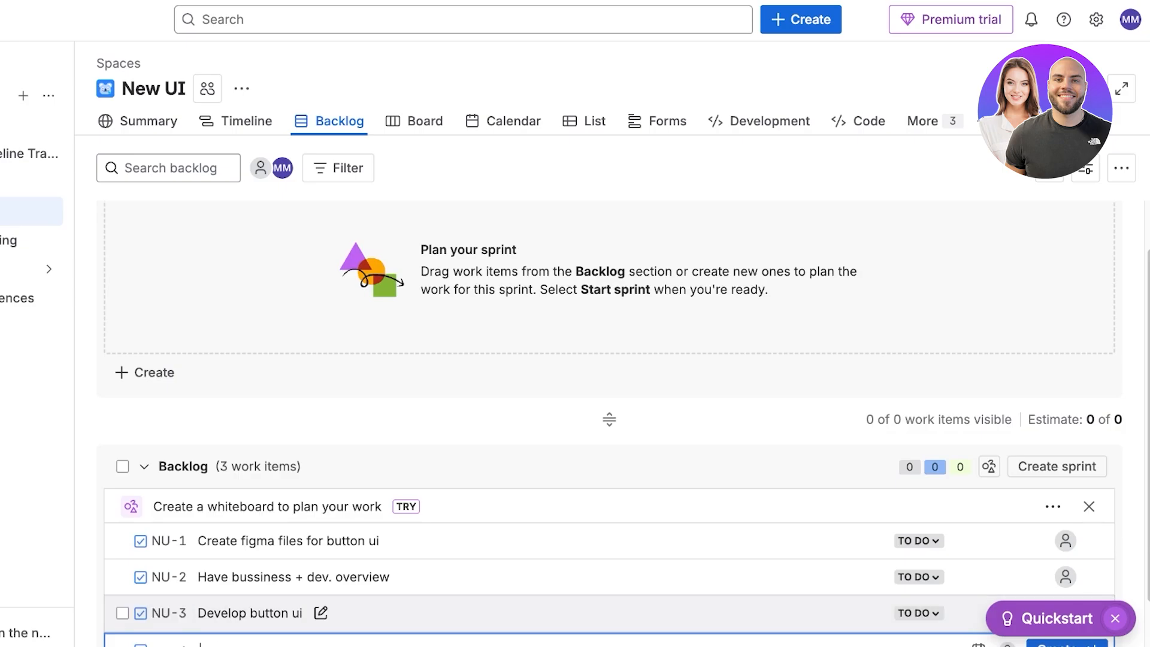
type("test button ui")
key("Return")
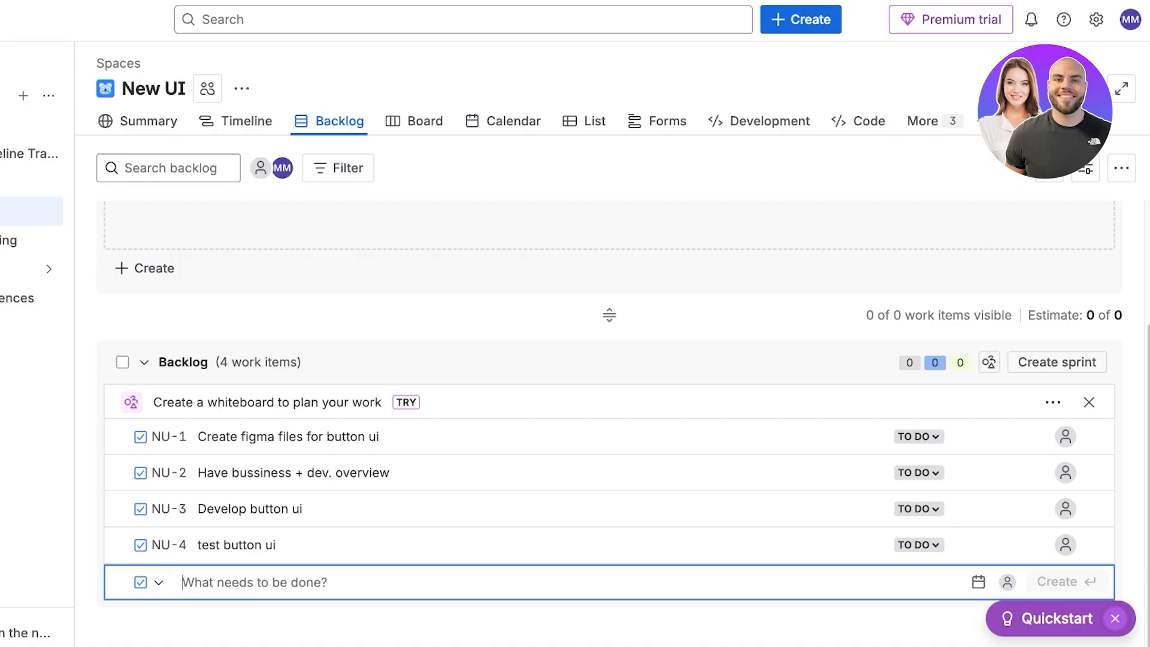
type("launch ui")
key("Return")
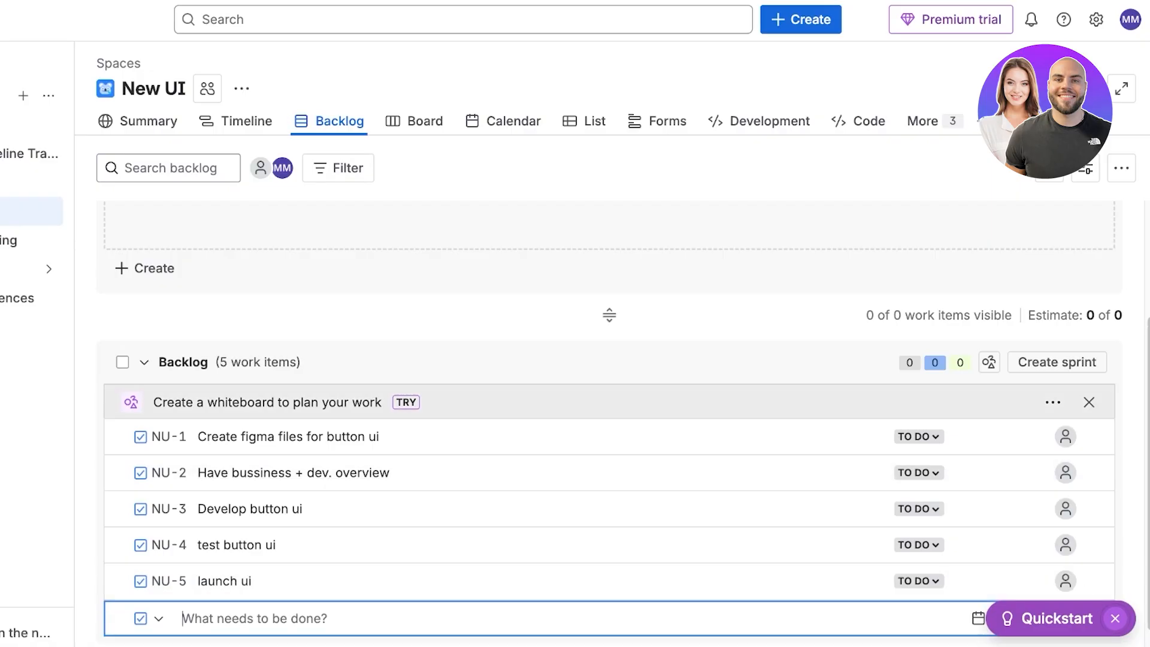
key("Escape")
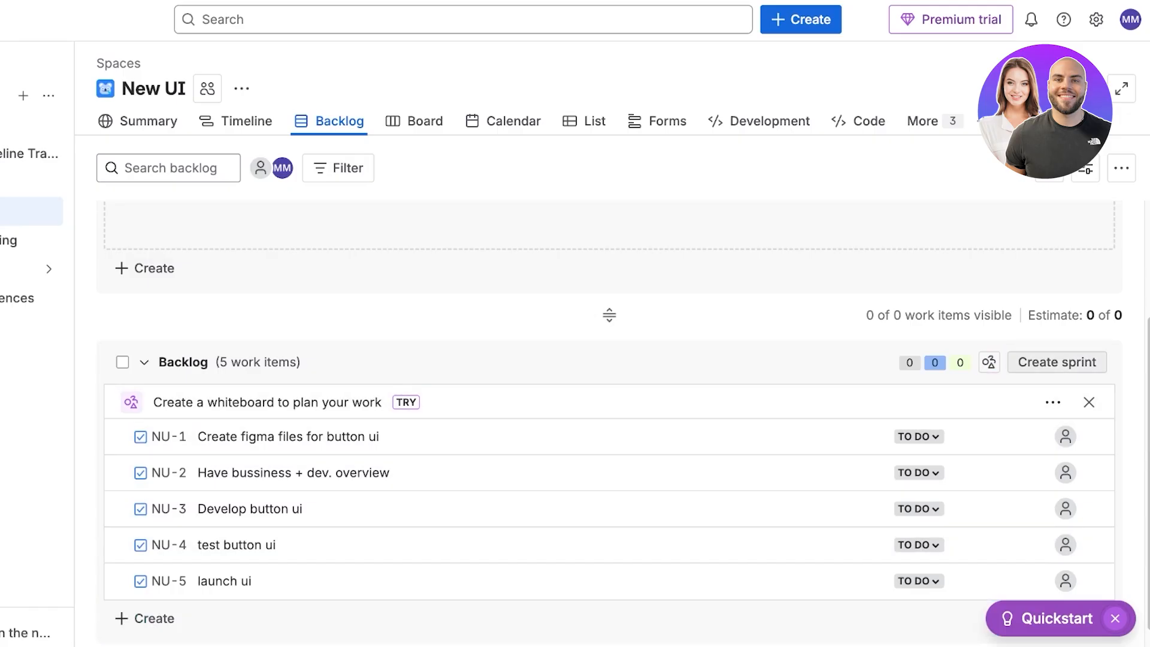
Create a new sprint from the backlog section.
left_click(1058, 362)
scroll(609, 420, "up", 3)
scroll(610, 419, "down", 5)
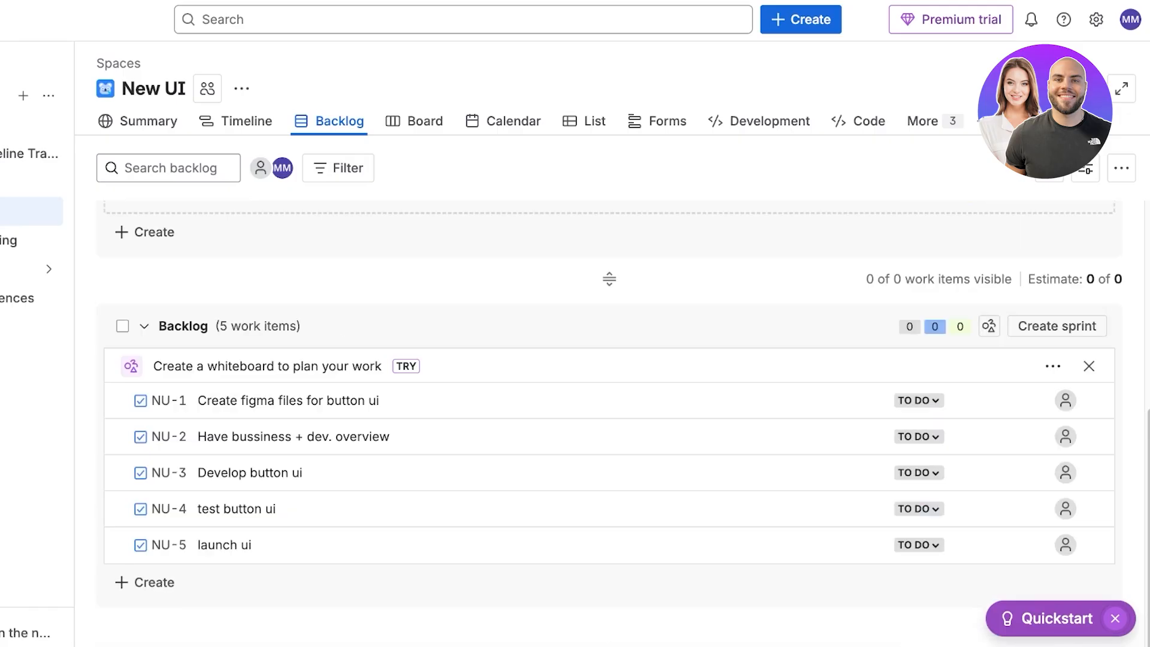
scroll(609, 420, "up", 5)
Delete the NU Sprint 1 sprint.
left_click(1096, 222)
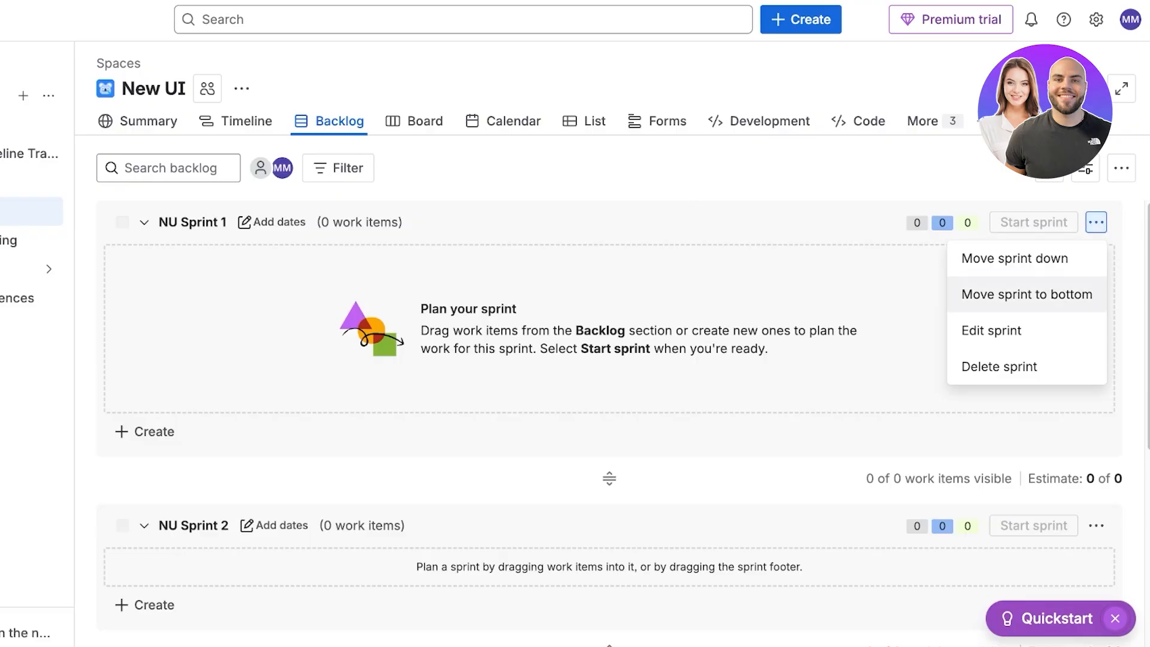
left_click(1007, 365)
left_click(636, 160)
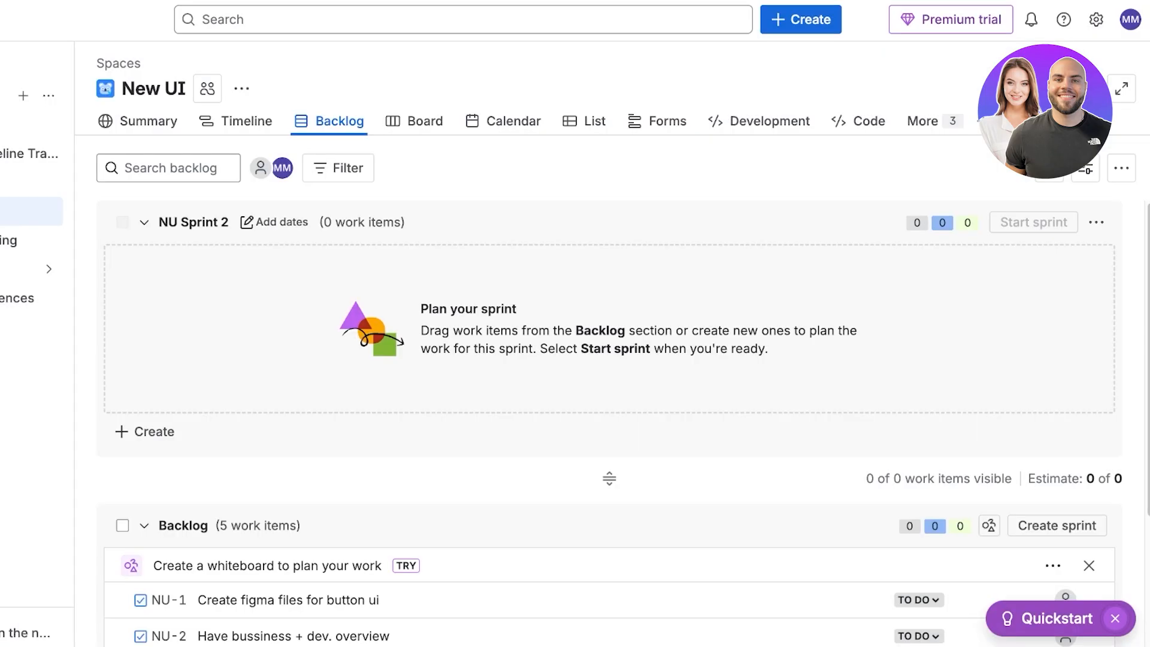
Edit NU Sprint 2 and rename it Button Upgrade.
left_click(144, 222)
left_click(145, 223)
left_click(1097, 222)
left_click(1045, 263)
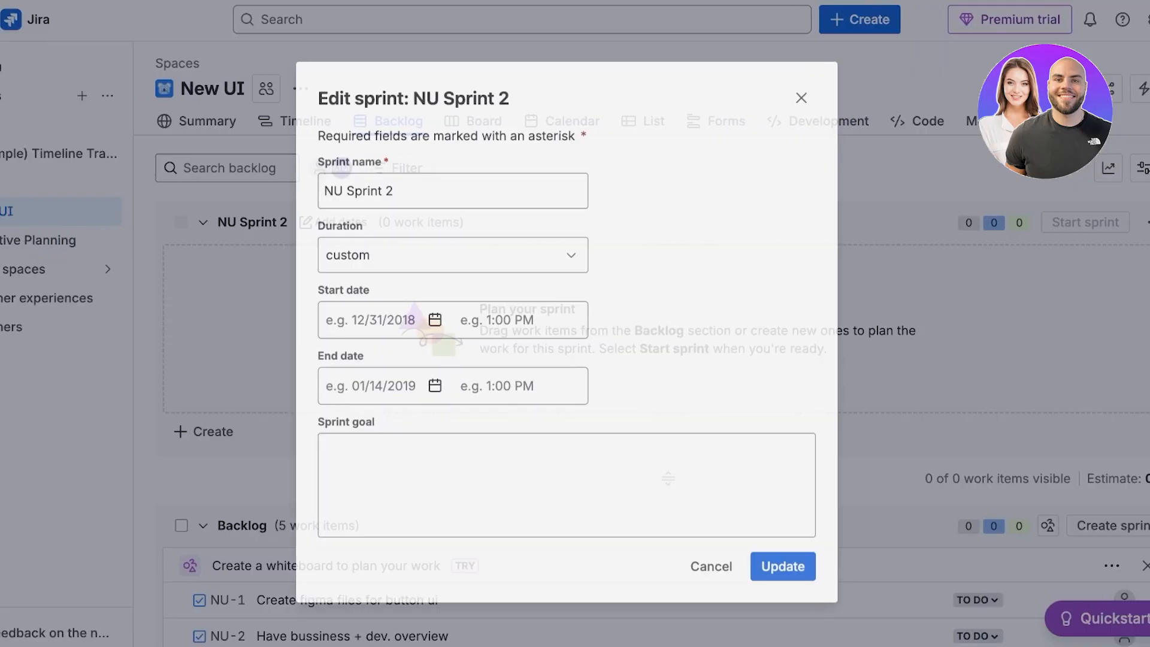
key("ctrl+a")
key("BackSpace")
type("But")
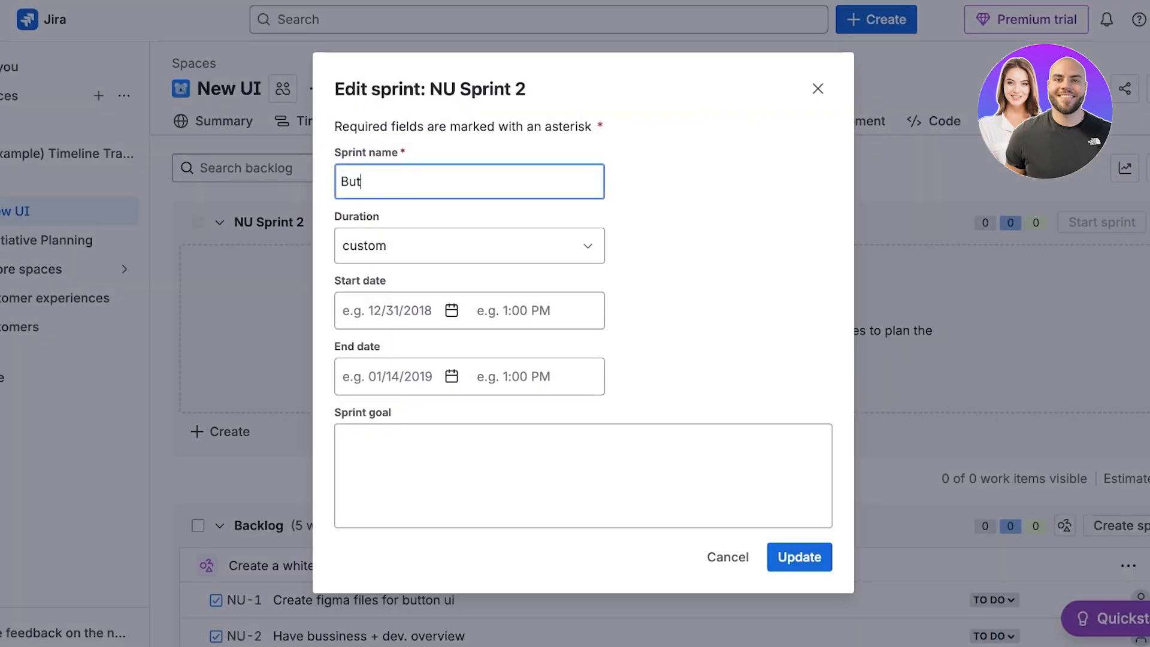
type("ton Upgrade")
key("Tab")
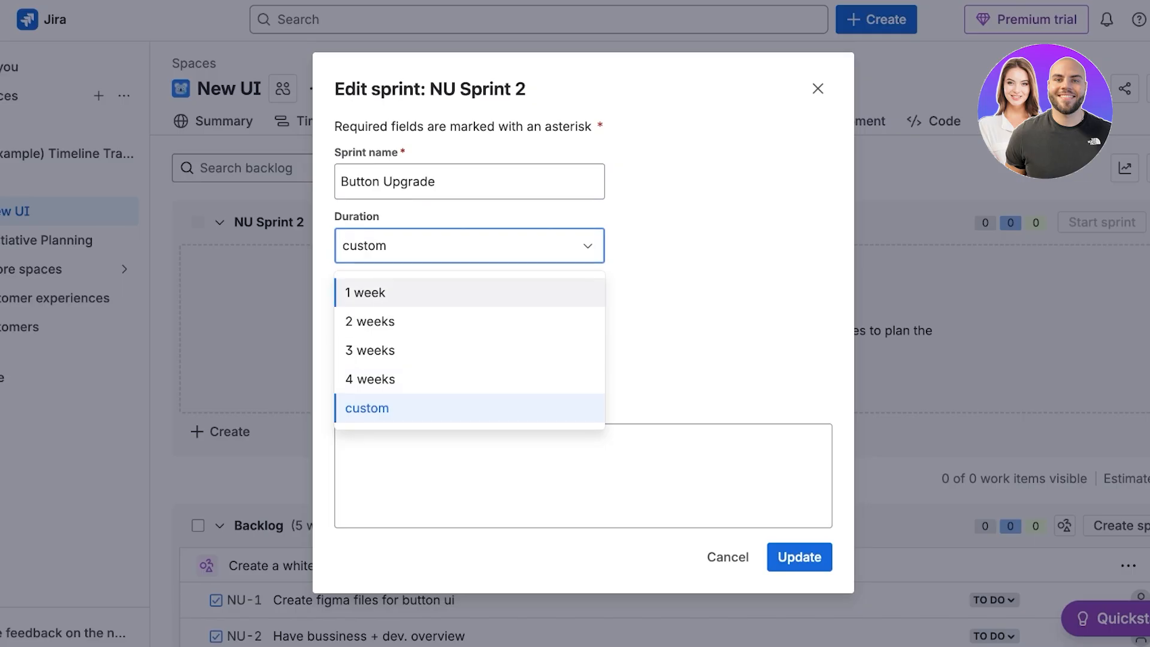
Set the sprint duration to 2 weeks with start date 05/01/2026 and save the sprint.
key("Escape")
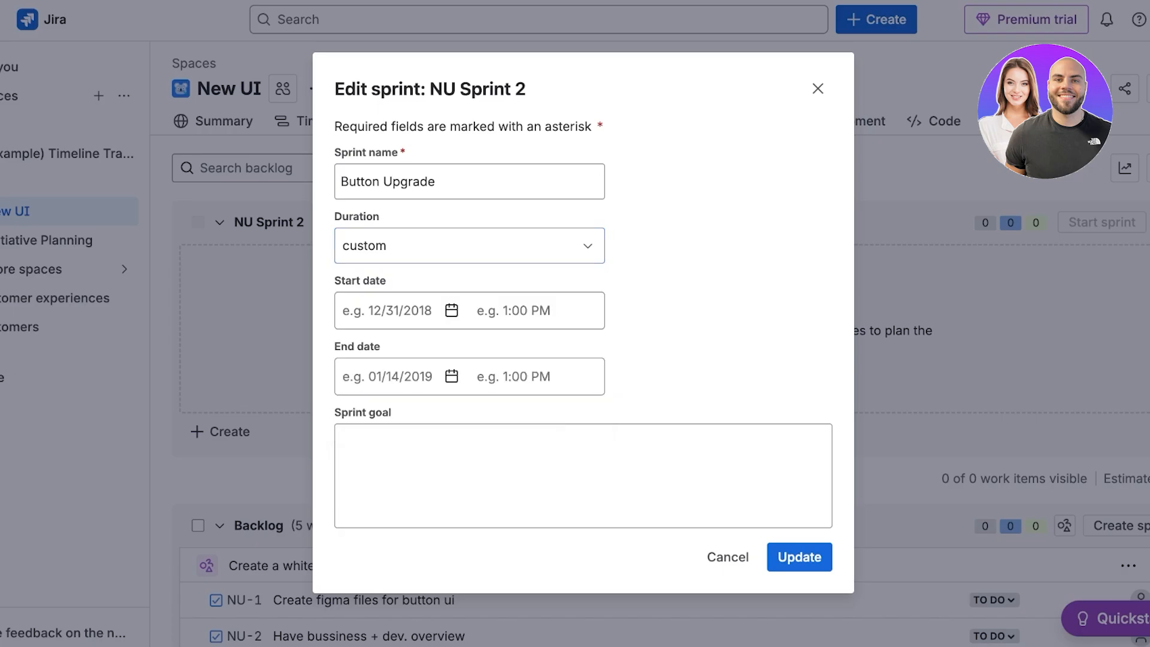
left_click(470, 245)
left_click(372, 322)
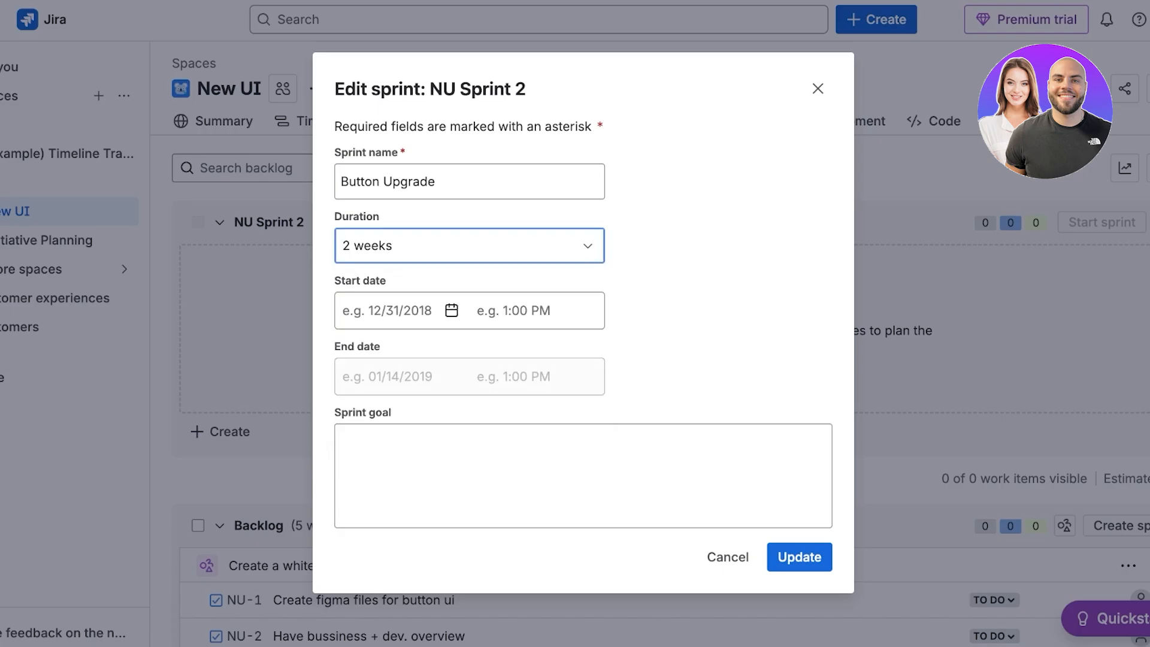
left_click(402, 311)
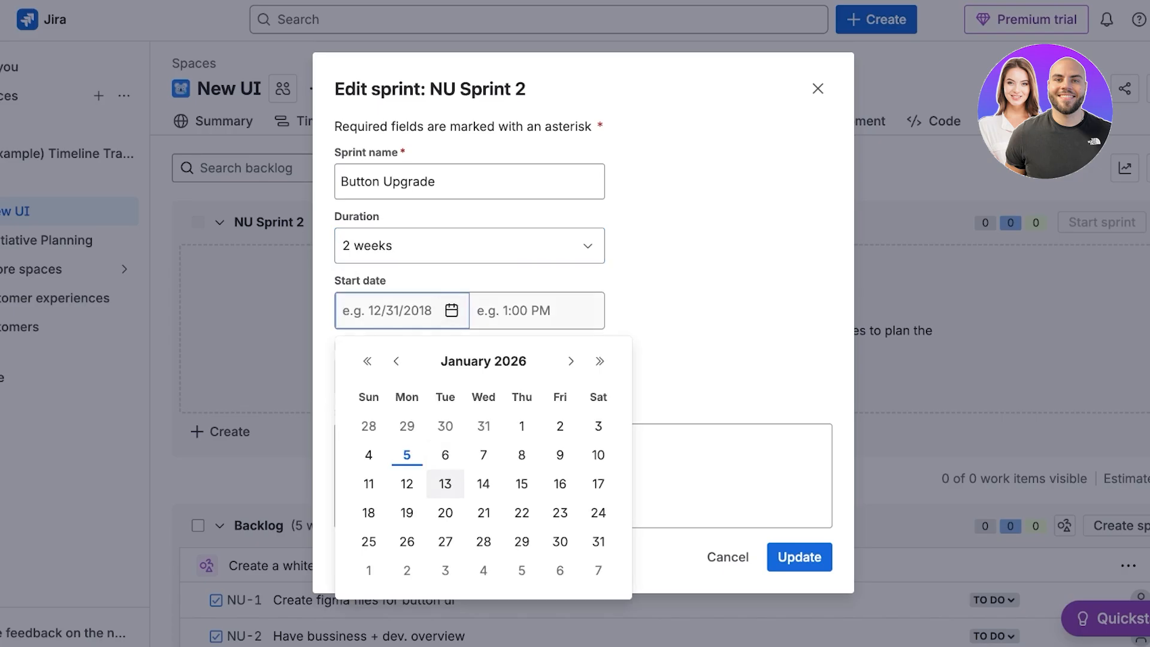
left_click(407, 455)
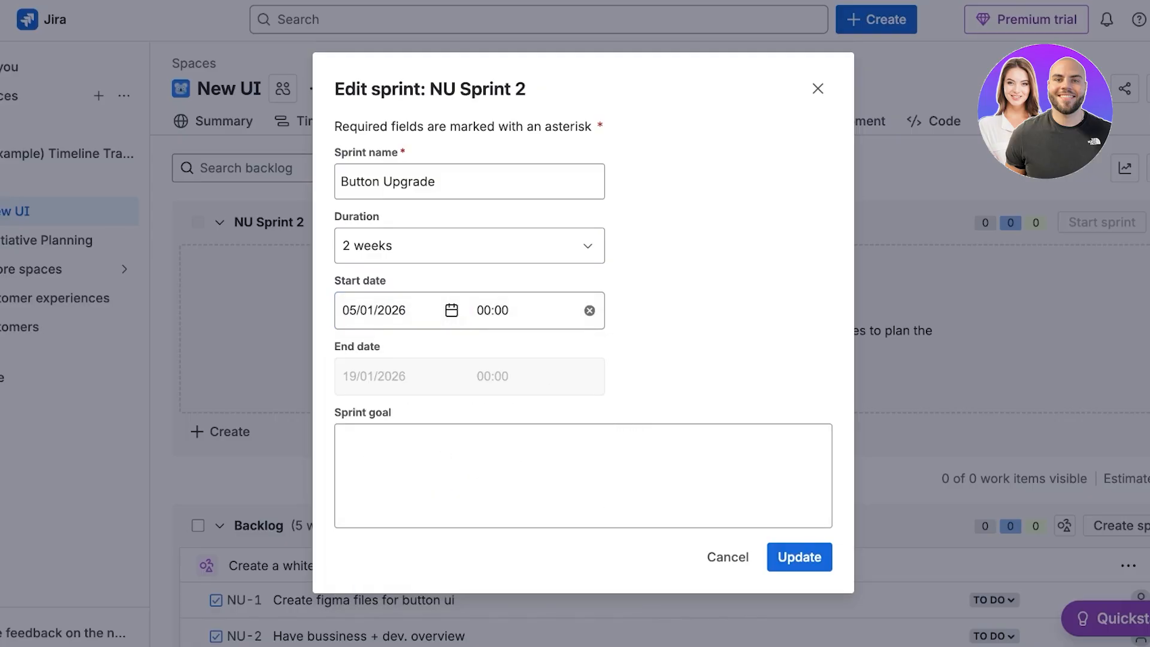
left_click(583, 476)
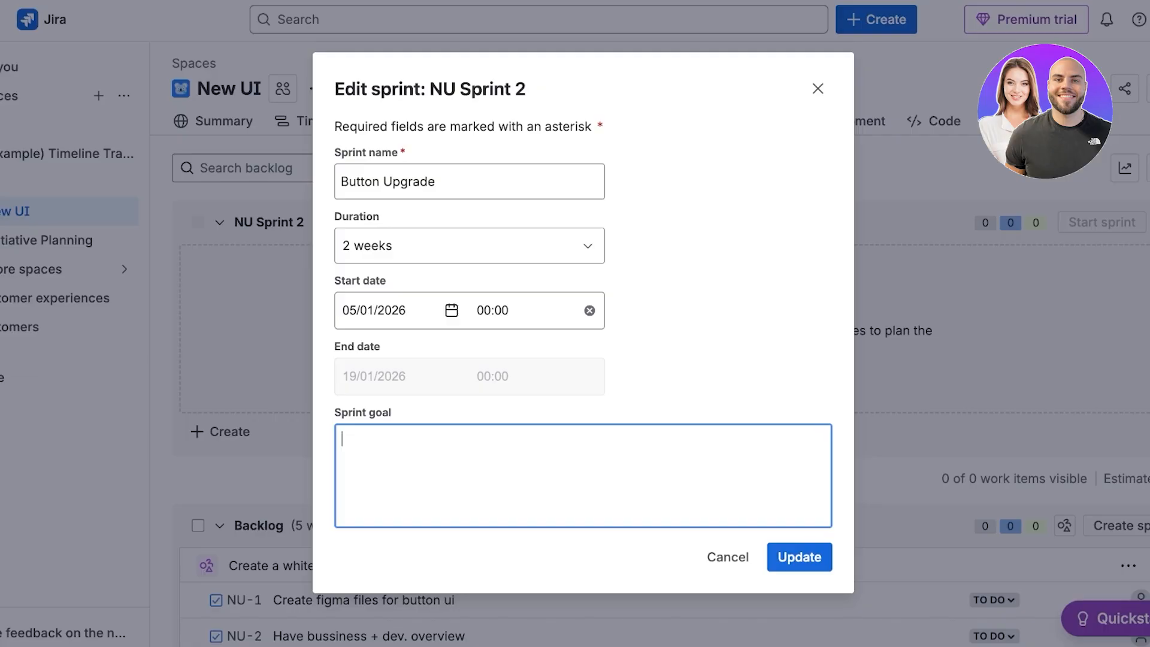
left_click(800, 557)
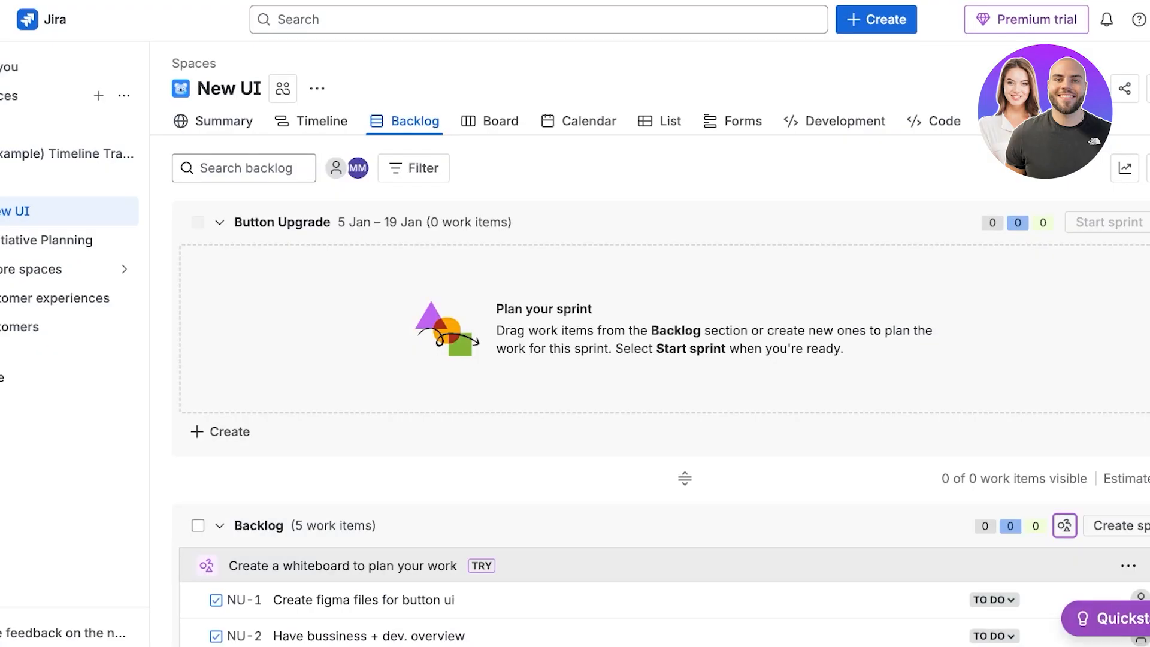
Move all five backlog work items into the Button Upgrade sprint.
scroll(612, 420, "down", 1)
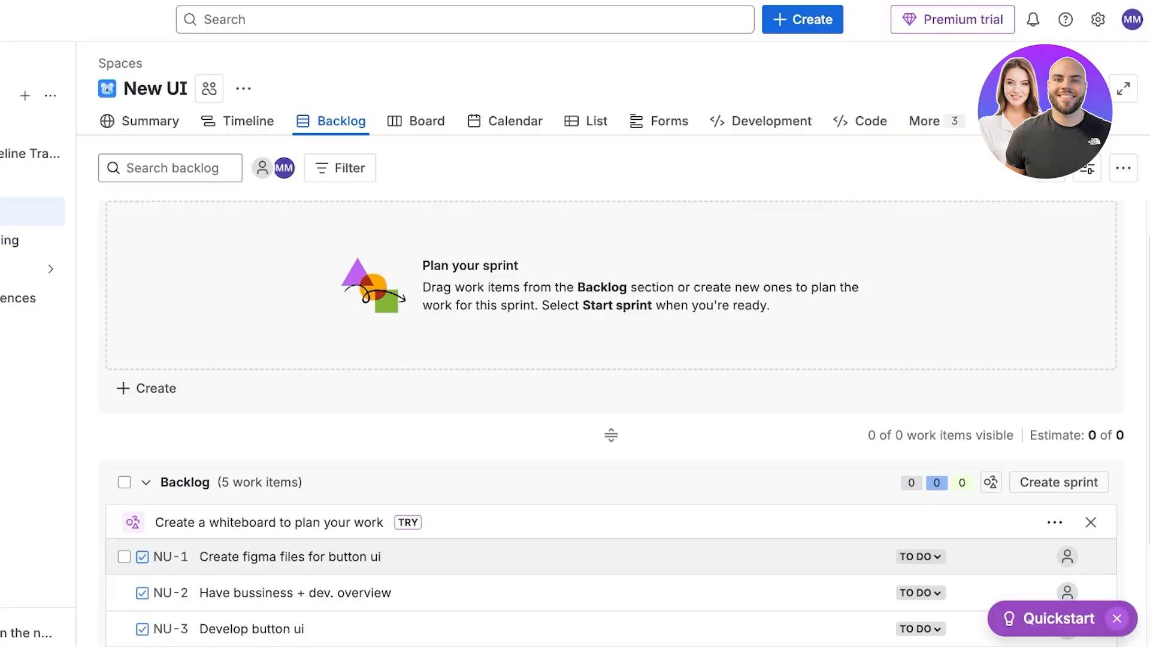
scroll(611, 420, "down", 3)
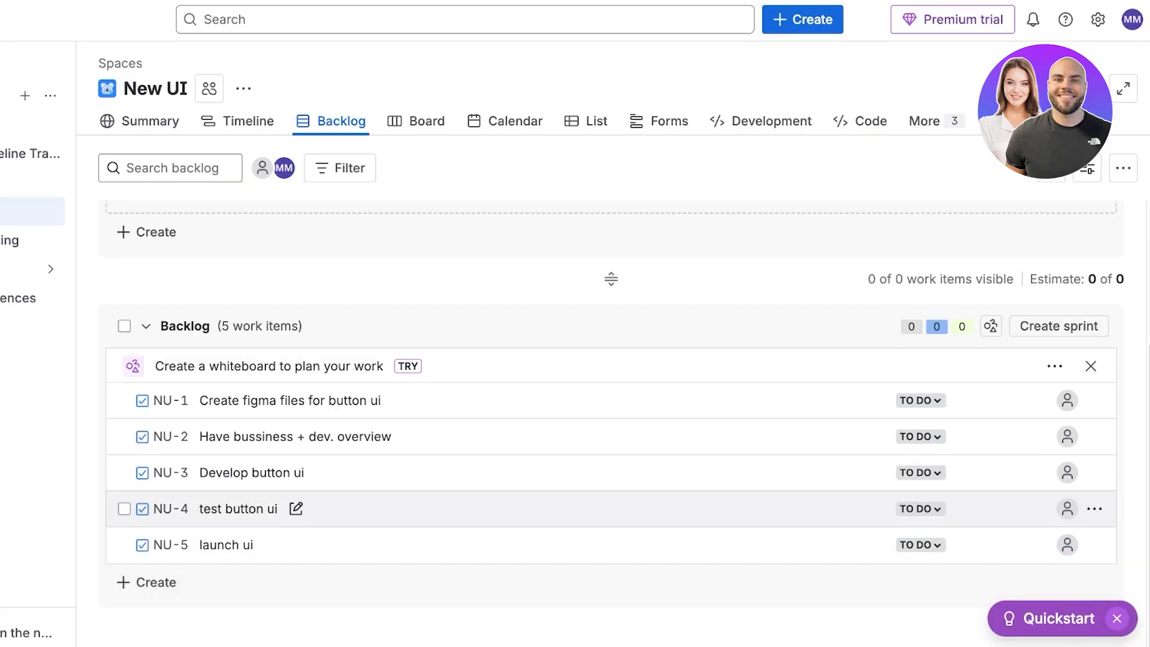
left_click_drag(192, 401, 242, 263)
left_click_drag(252, 443, 252, 273)
left_click_drag(254, 502, 254, 341)
left_click_drag(254, 539, 254, 383)
Open the test button ui work item's details, review its fields and work type options, and close the panel.
left_click(254, 372)
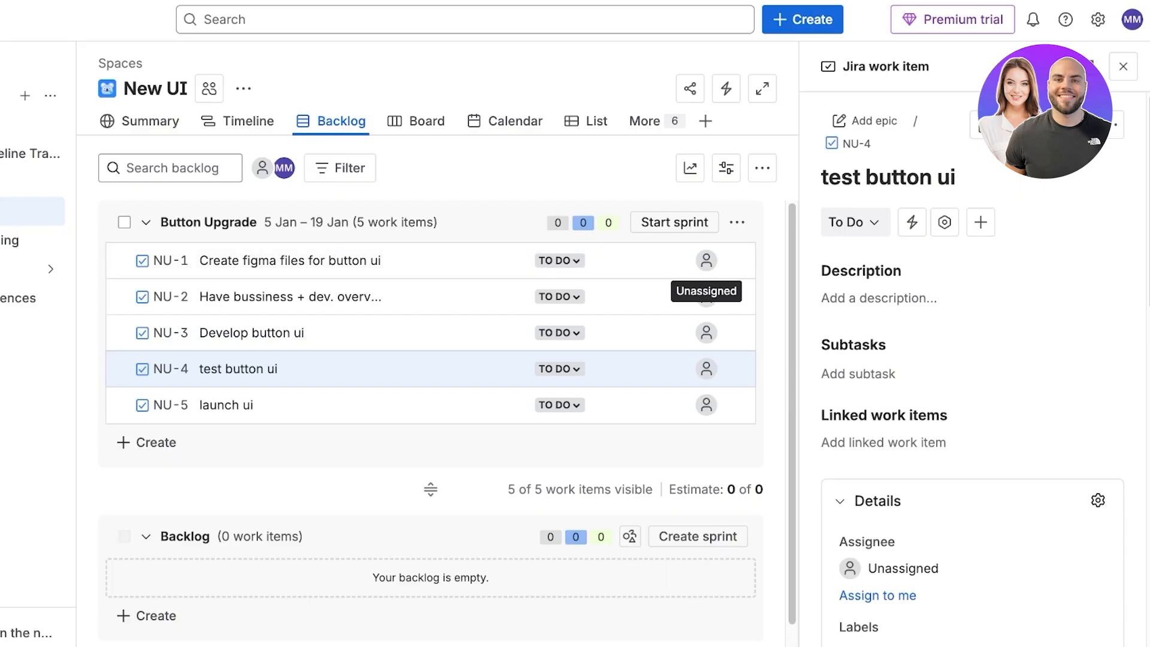
scroll(971, 360, "down", 6)
scroll(970, 359, "down", 3)
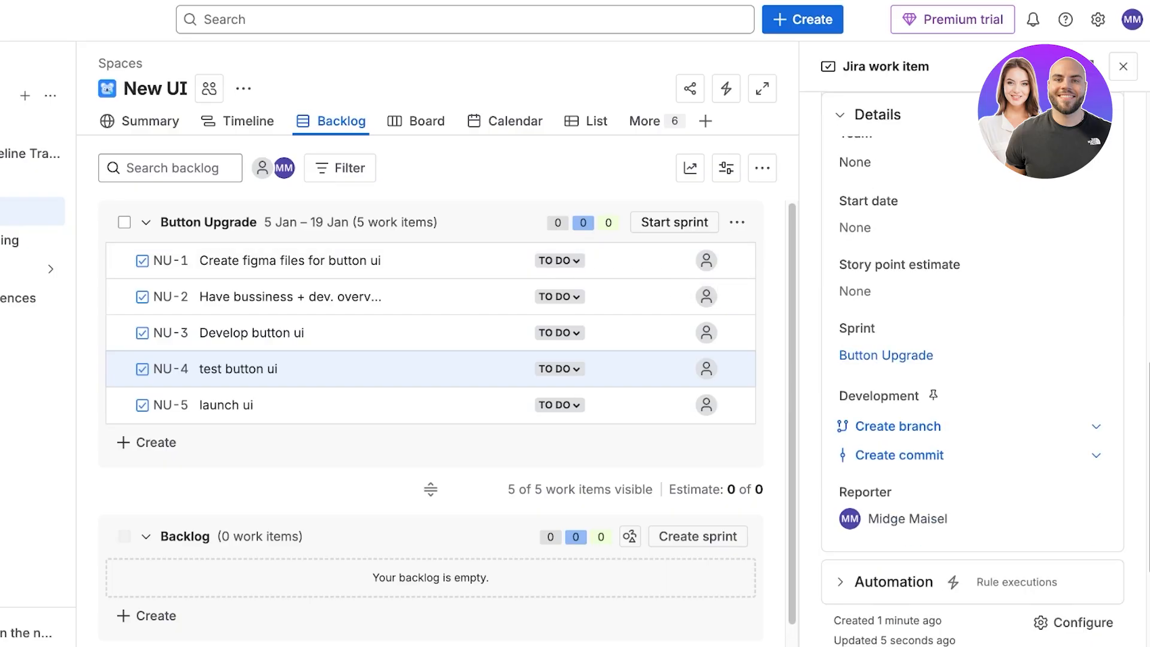
scroll(970, 360, "up", 8)
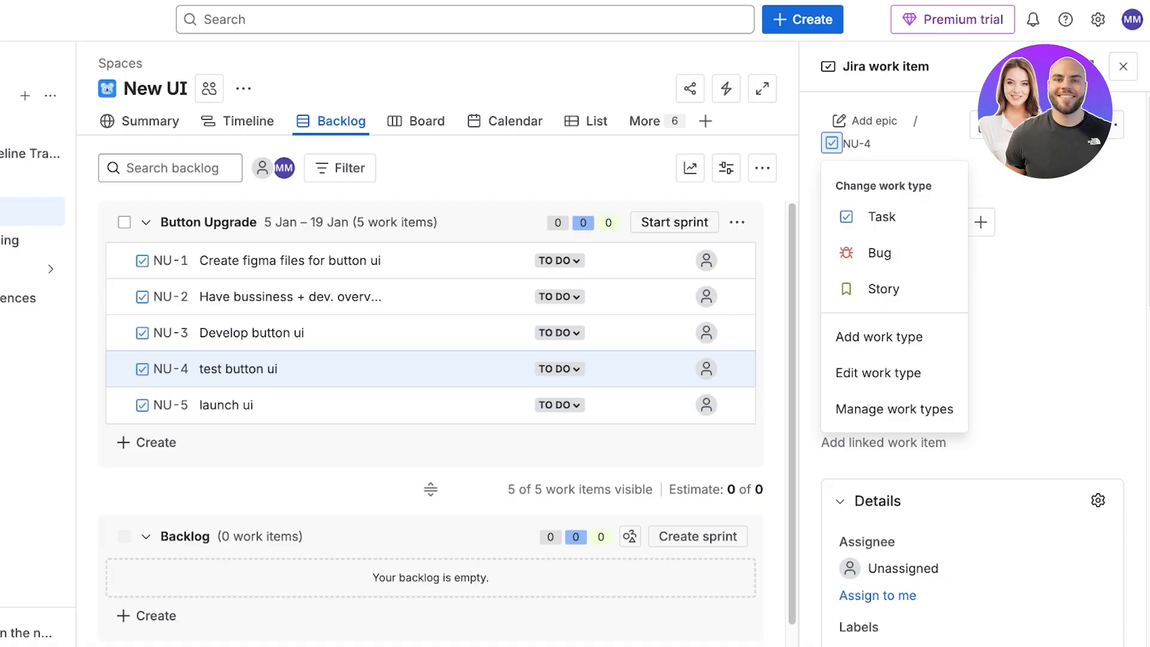
left_click(1124, 66)
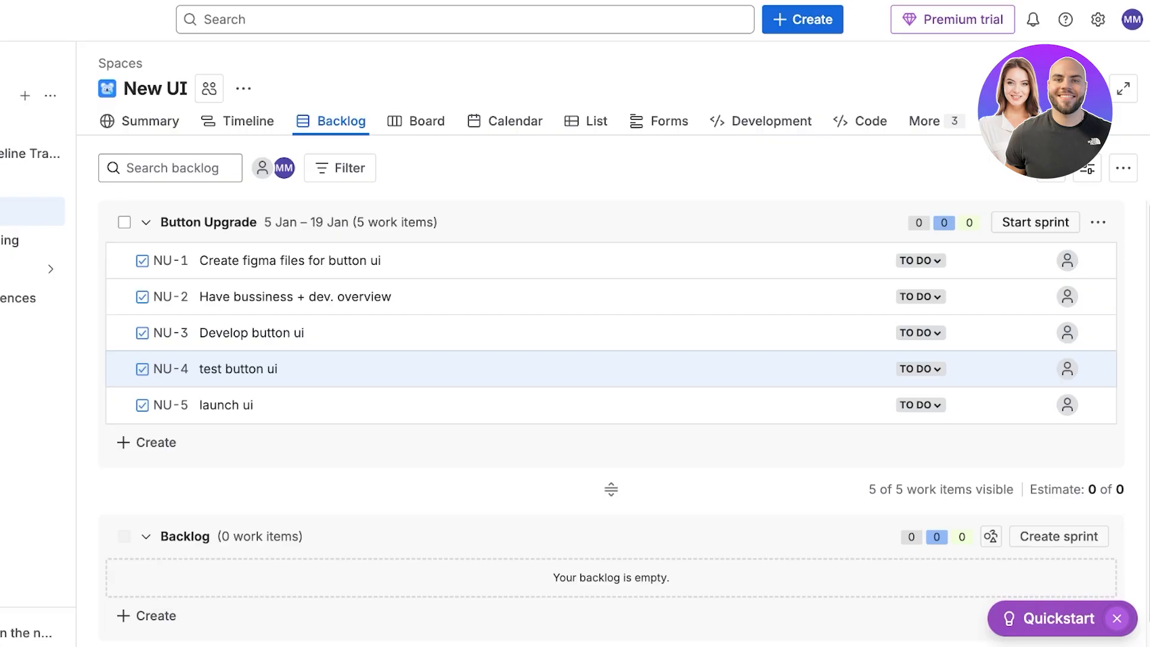
Open the Board view, inspect its columns, and go back to the Backlog.
left_click(394, 121)
left_click(426, 121)
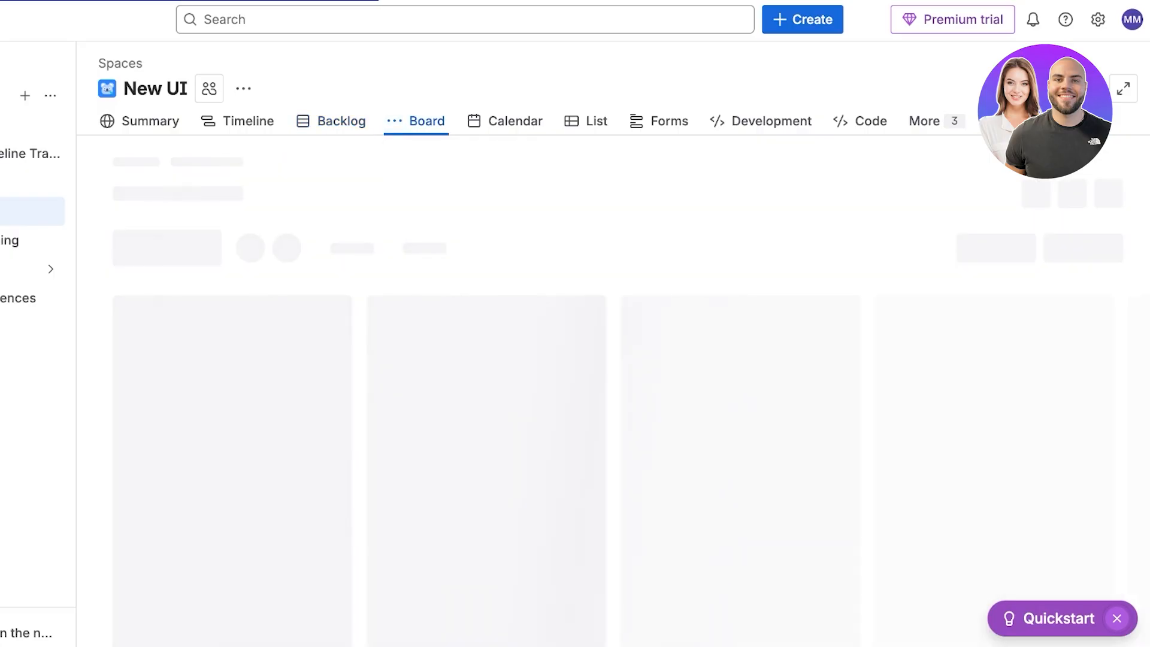
left_click(144, 168)
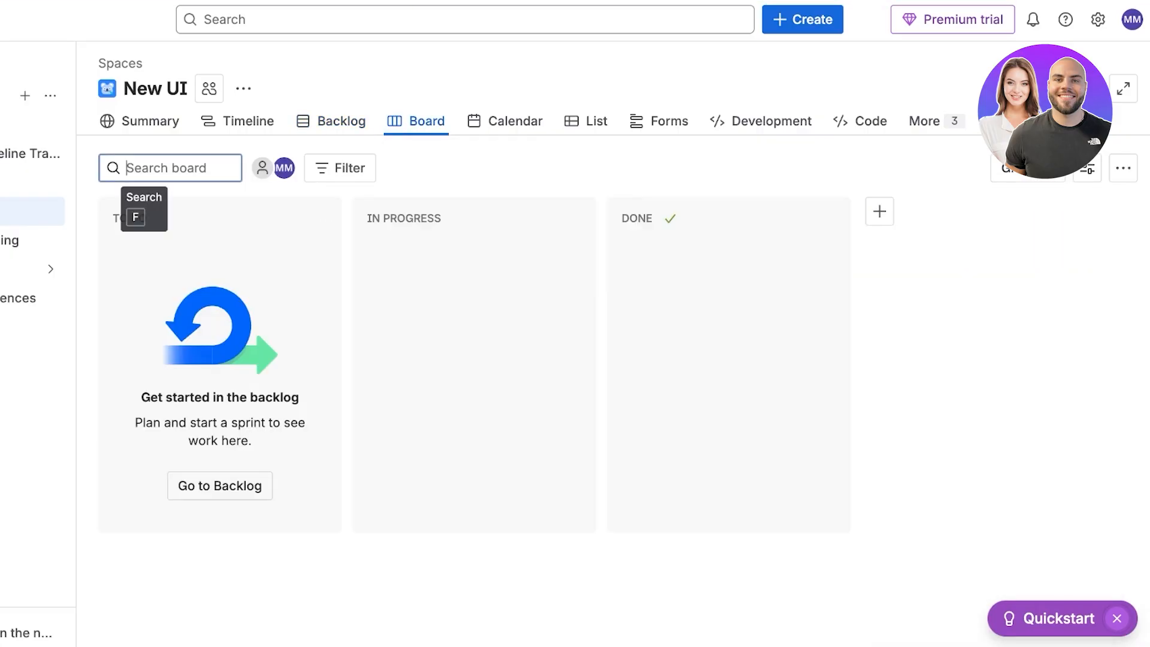
left_click(1028, 169)
left_click(1027, 168)
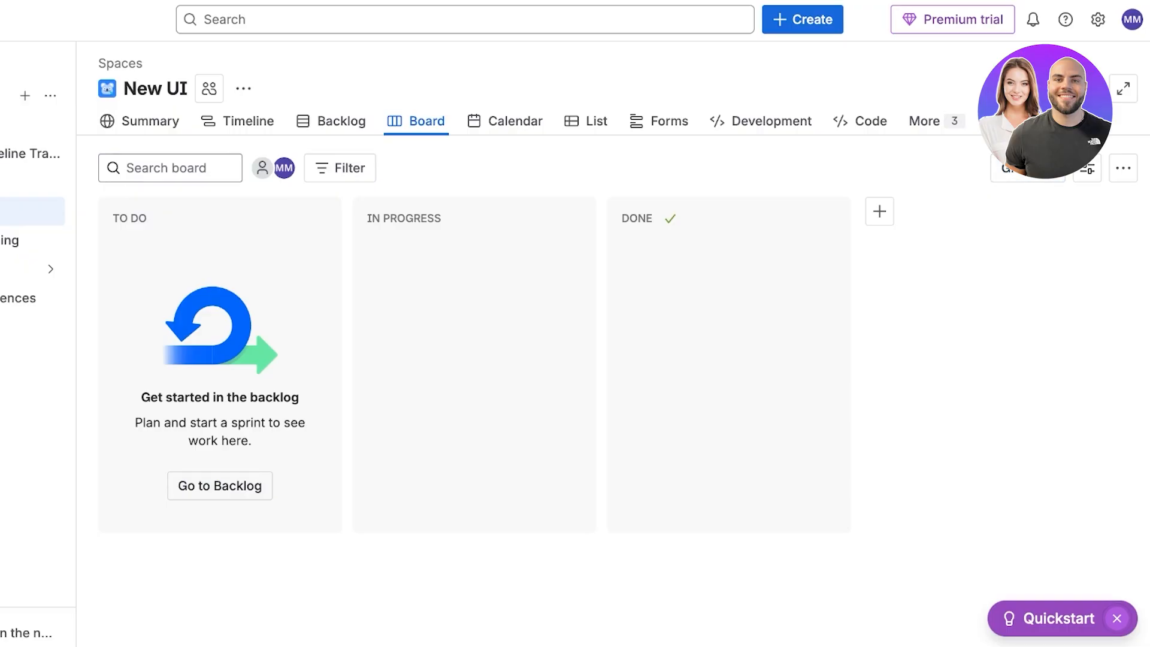
left_click(220, 486)
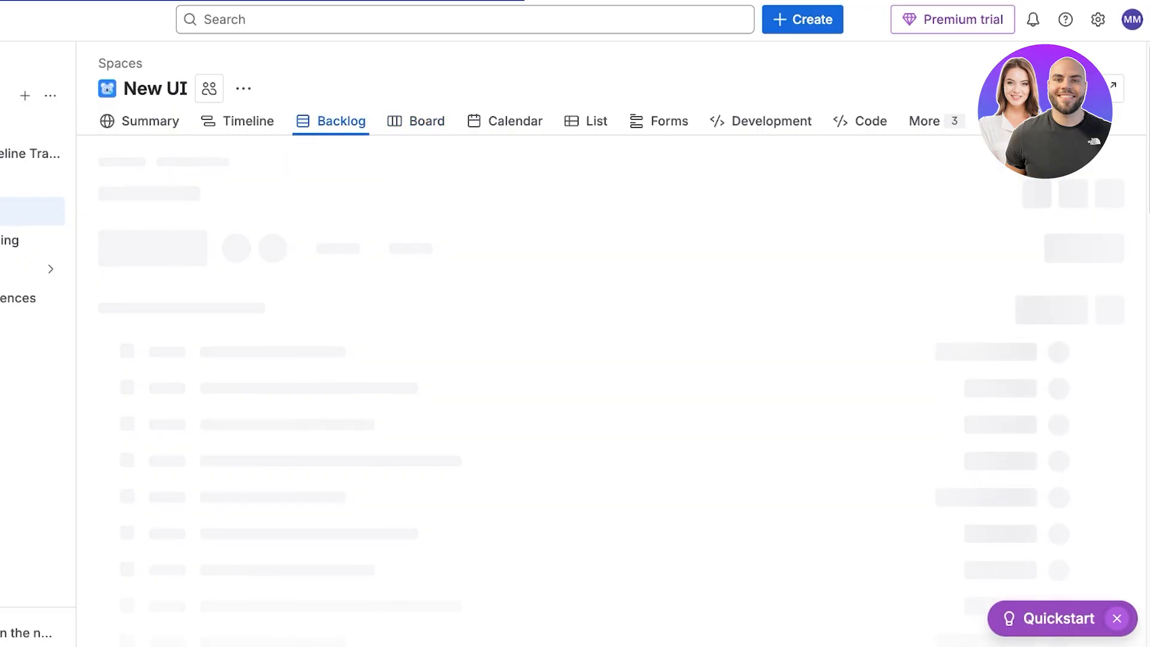
Set the status of 'Create figma files for button ui' and 'Have bussiness + dev. overview' to In Progress.
left_click(898, 260)
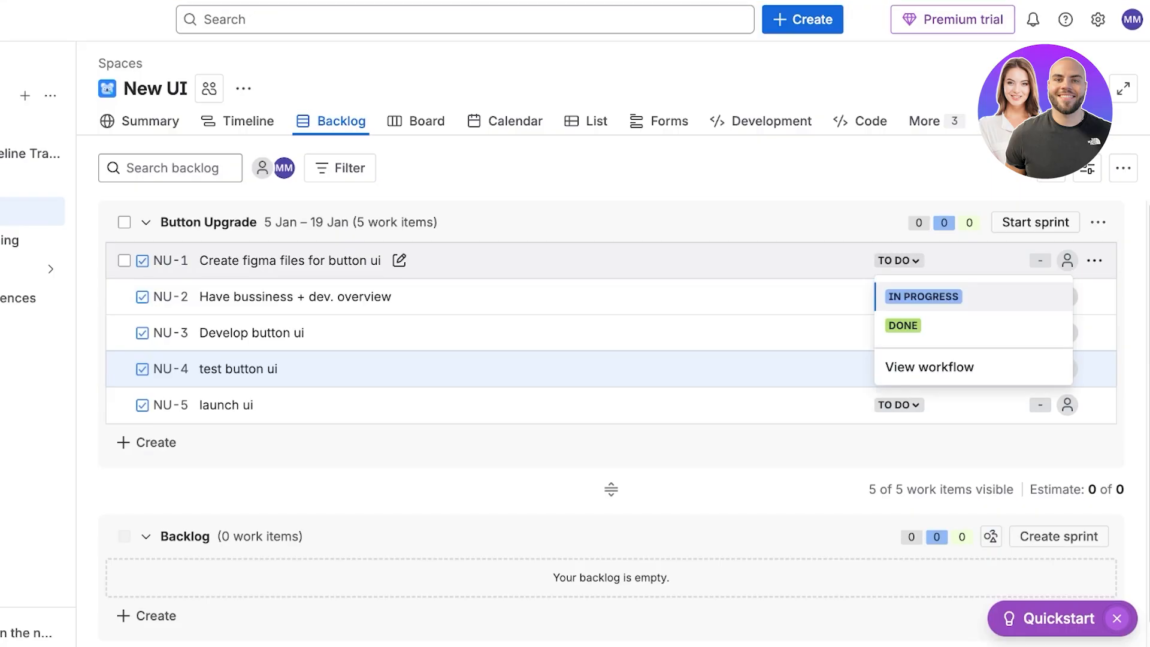
left_click(924, 296)
left_click(899, 297)
left_click(924, 332)
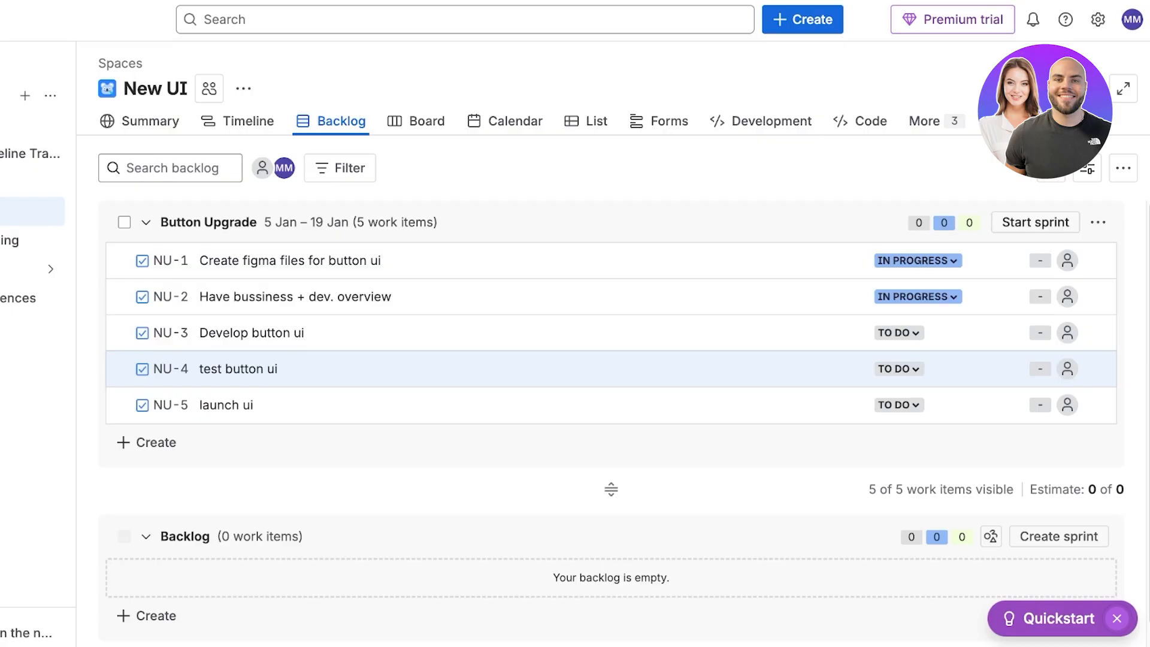
Start the Button Upgrade sprint with its two-week duration and default start date.
left_click(420, 120)
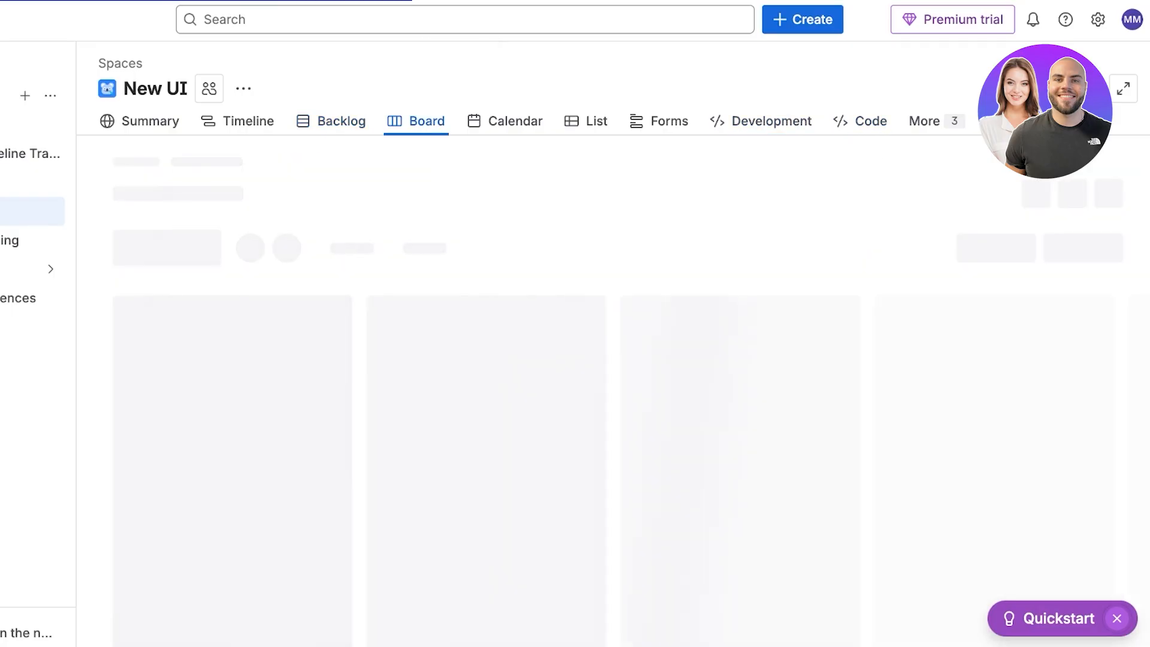
left_click(340, 121)
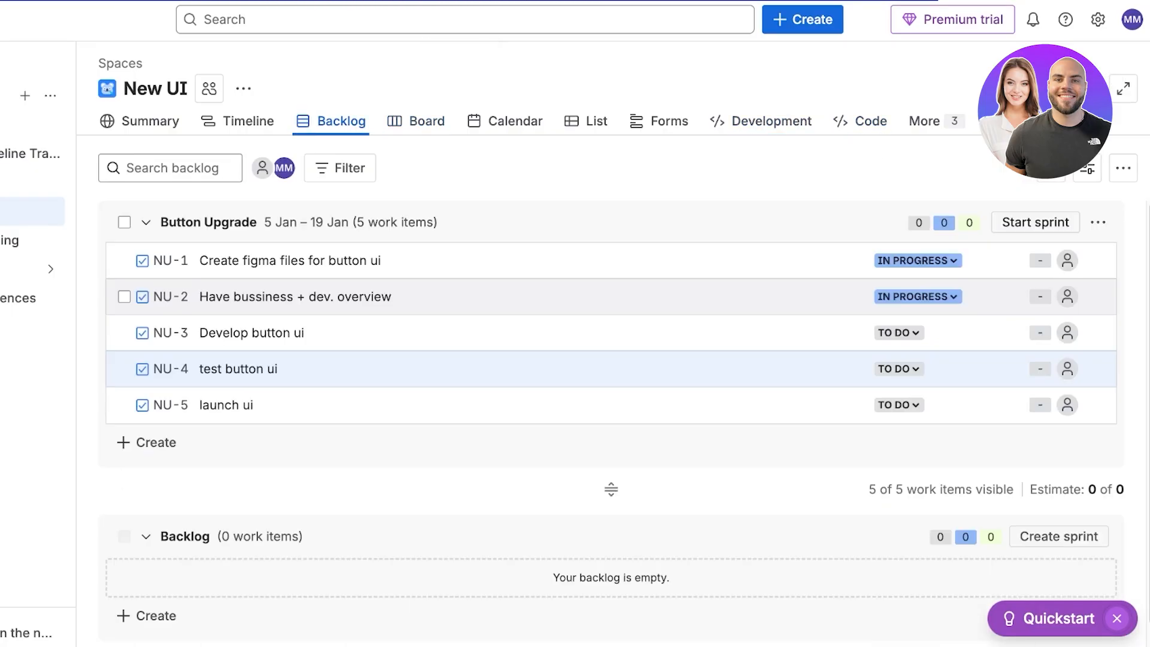
left_click(1098, 223)
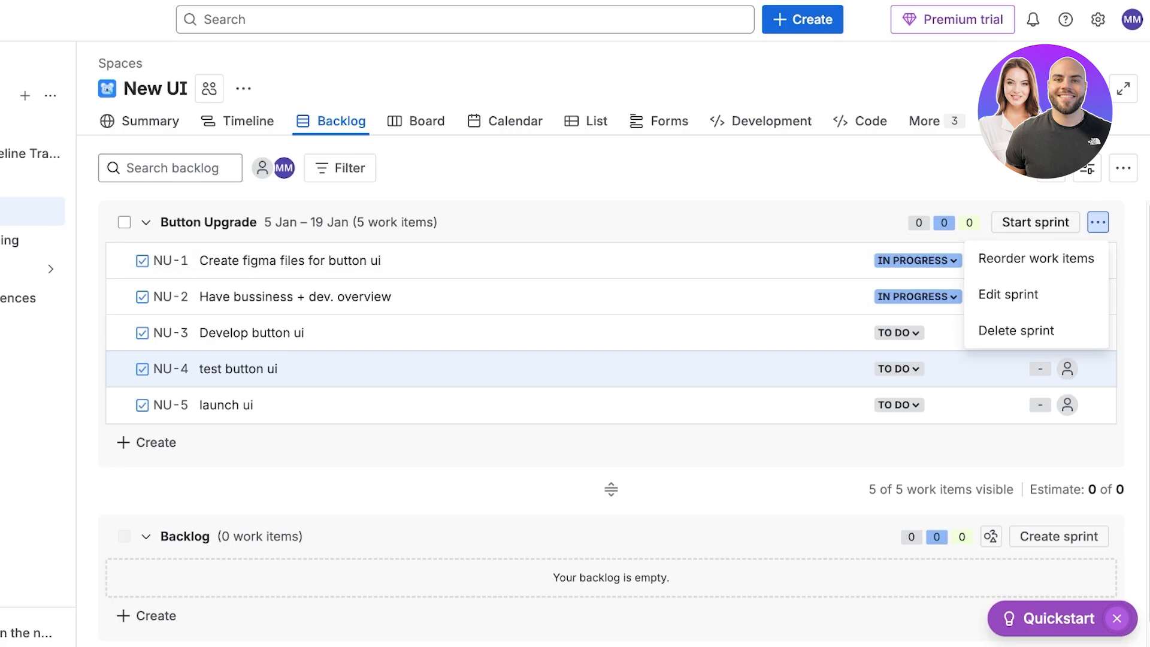
left_click(1036, 222)
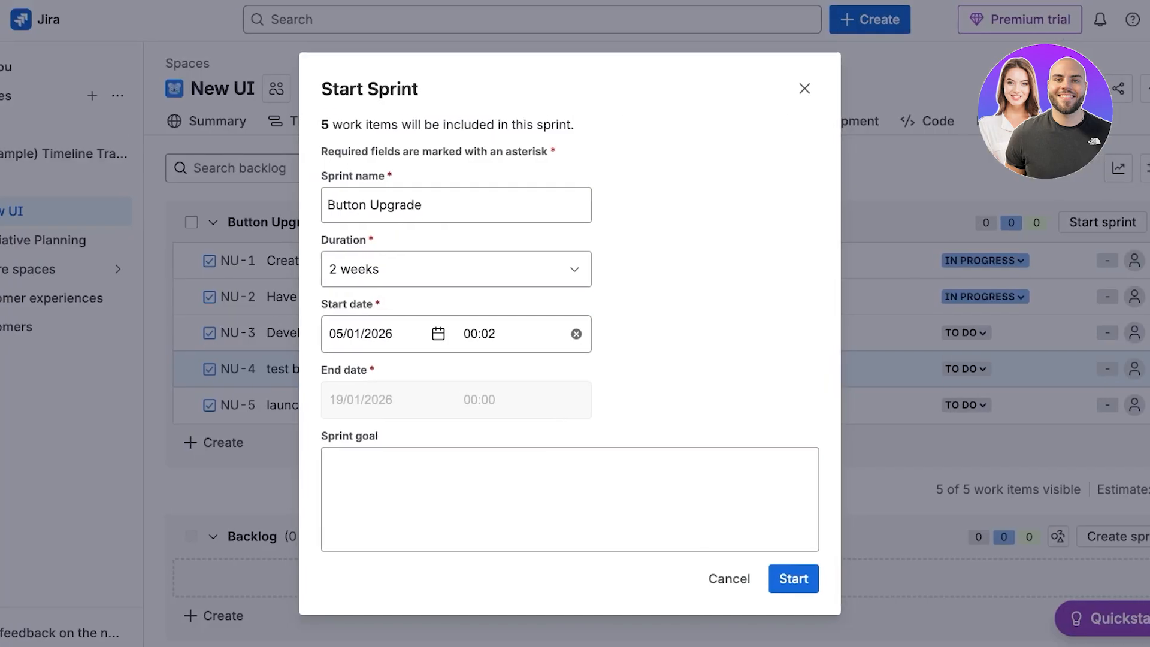
left_click(471, 269)
left_click(372, 342)
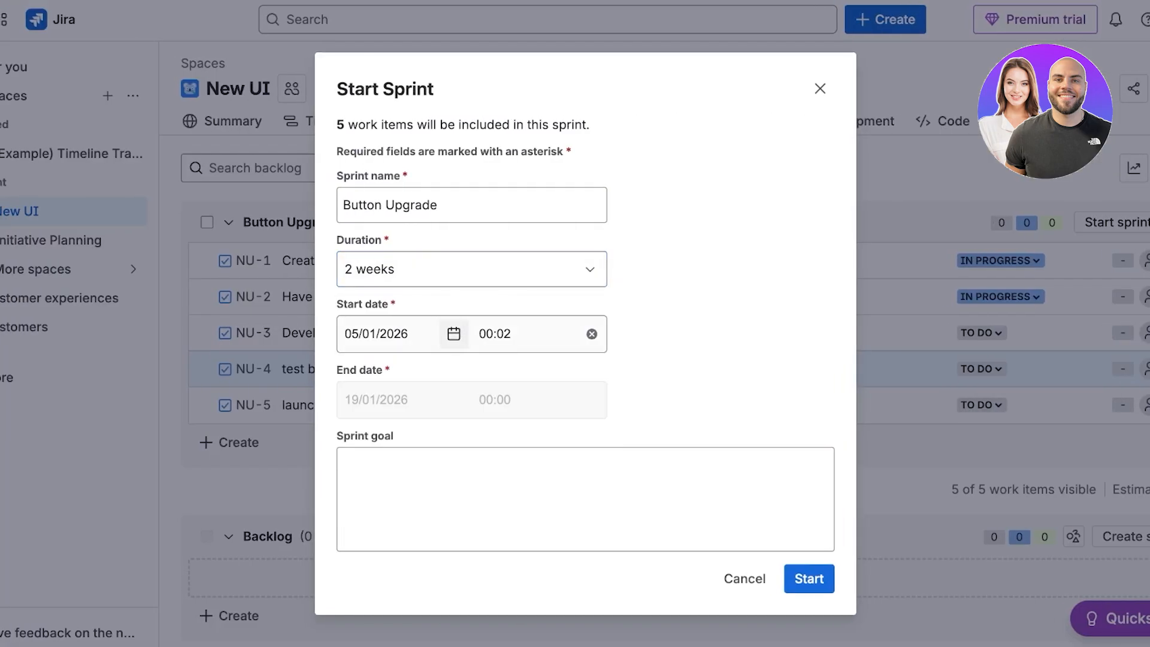
scroll(453, 334, "down", 1)
left_click(809, 568)
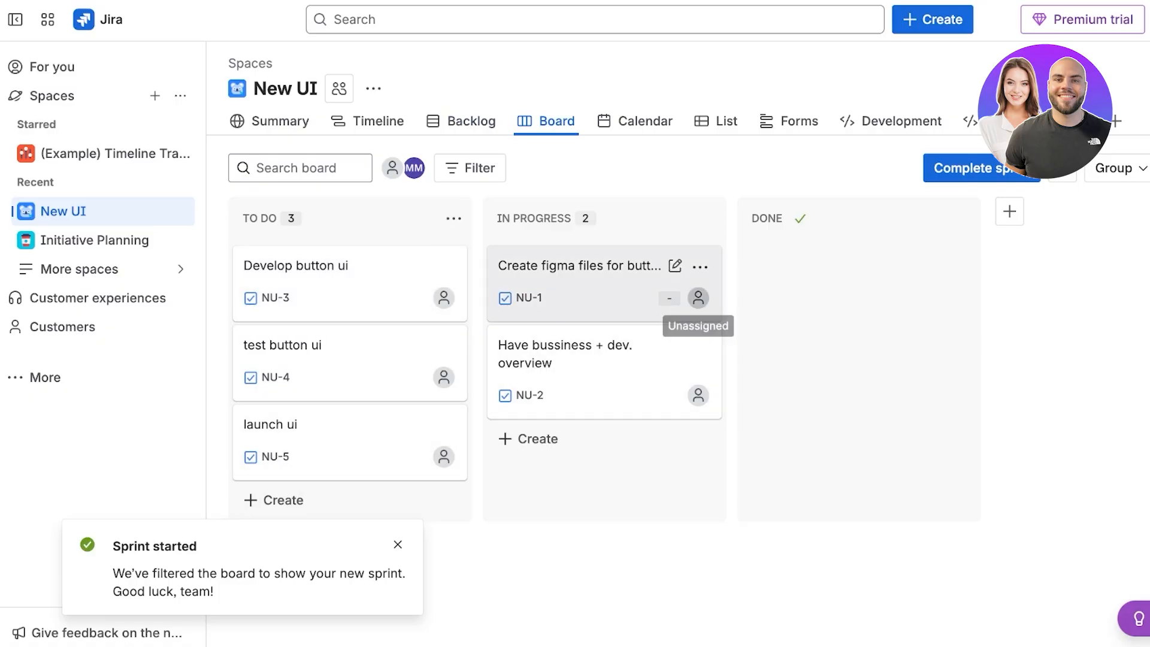
left_click(670, 396)
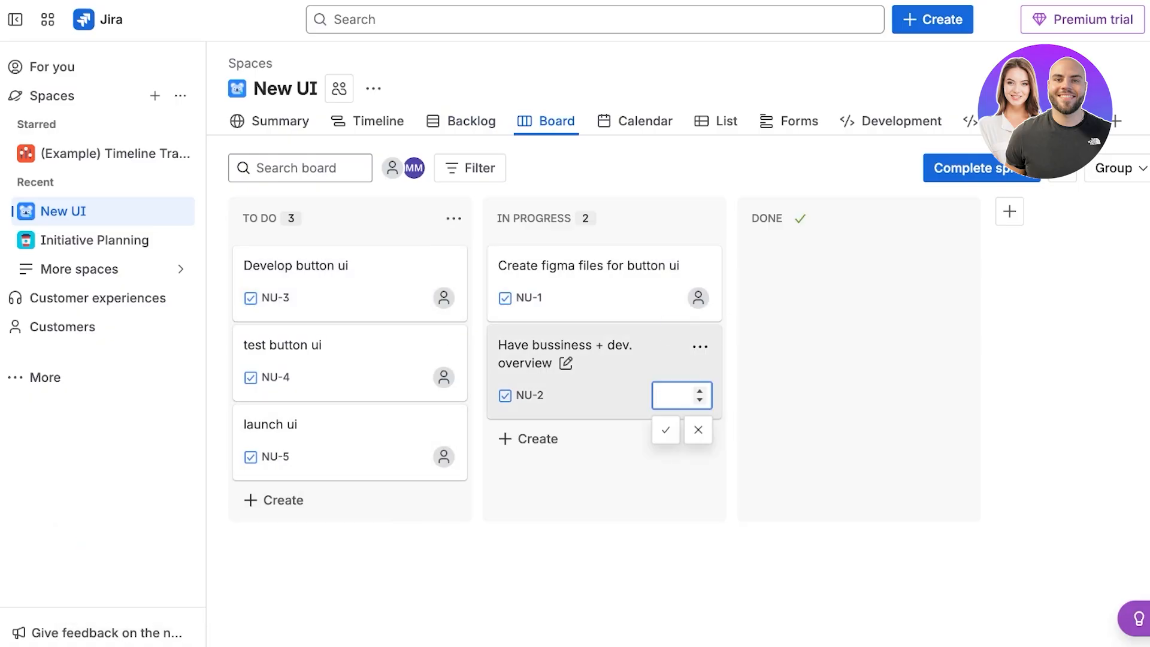
left_click(773, 407)
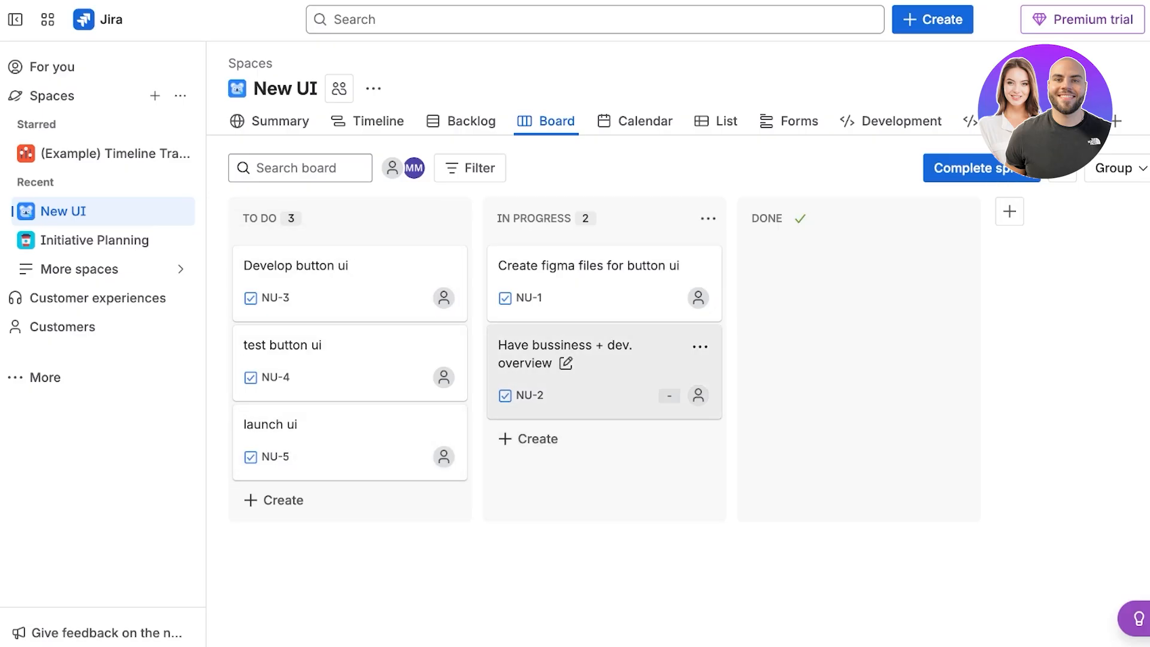
left_click(471, 121)
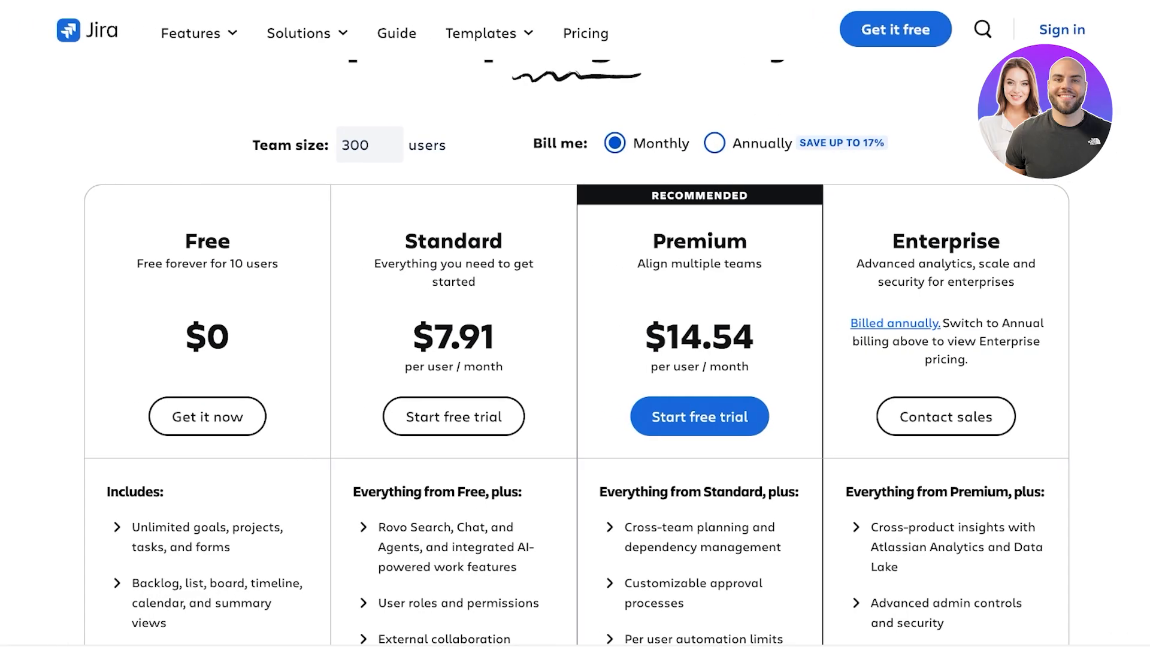
Review the Jira pricing plans and the features each tier includes.
scroll(575, 352, "down", 4)
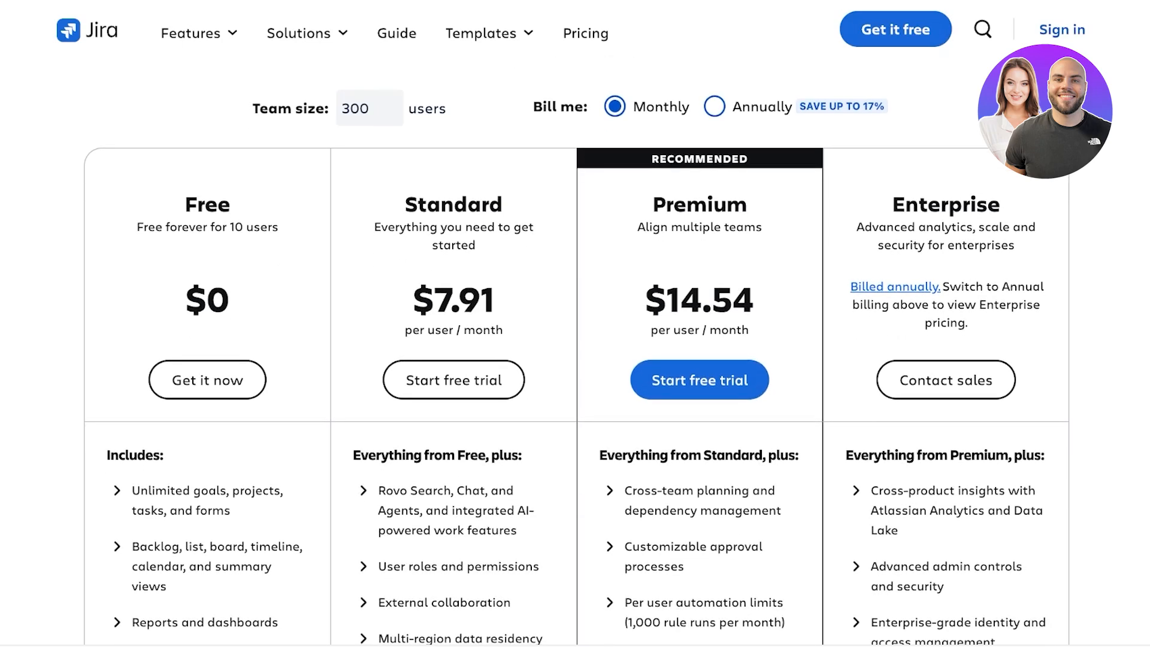
scroll(576, 352, "up", 1)
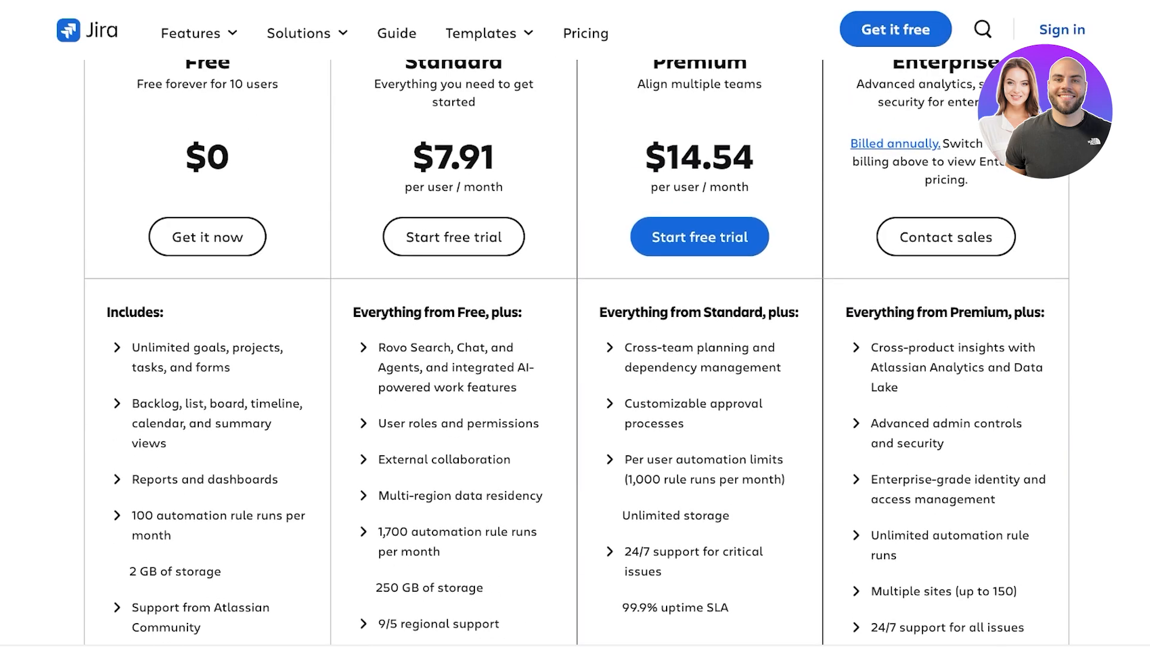
scroll(575, 352, "up", 1)
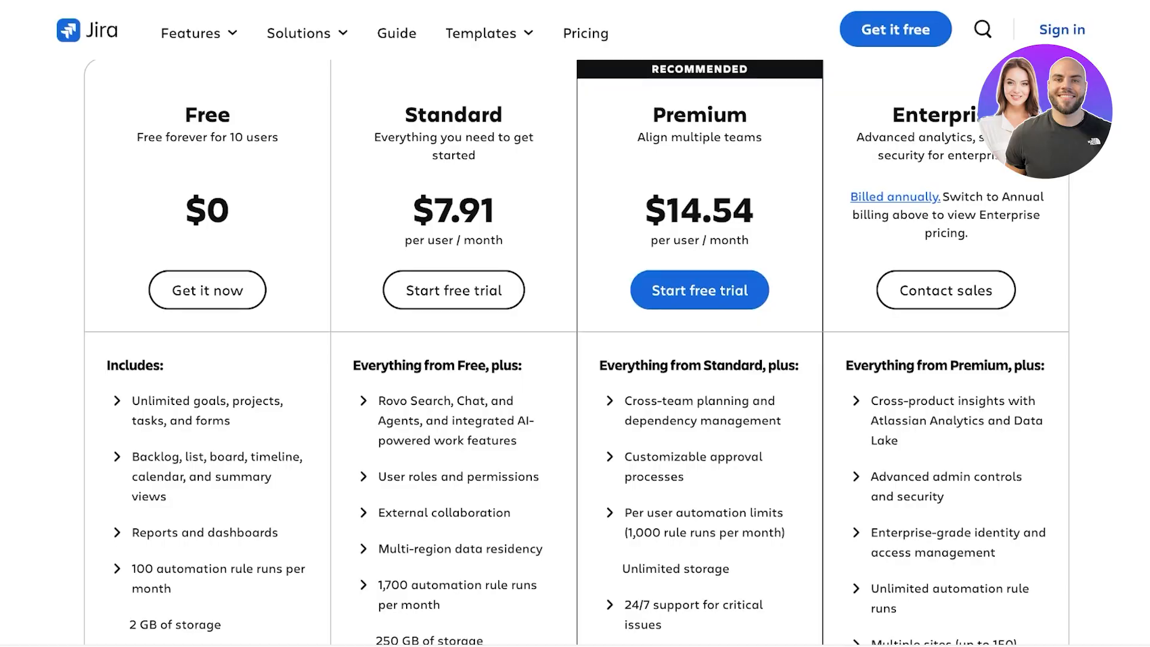
scroll(575, 353, "up", 1)
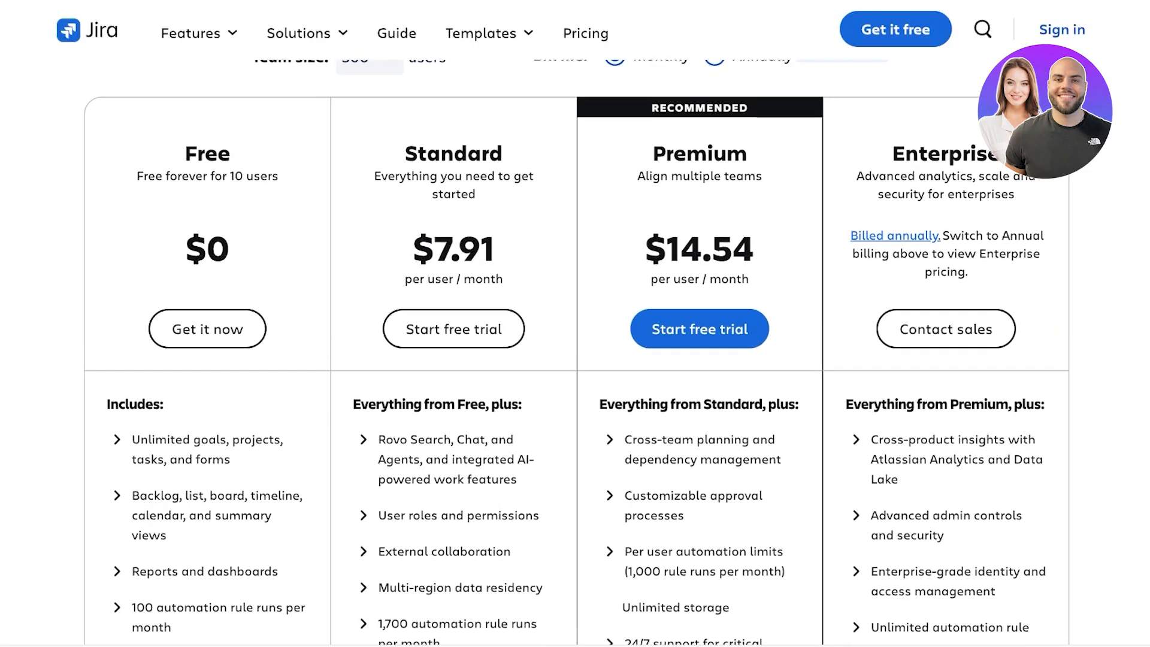
scroll(575, 352, "down", 3)
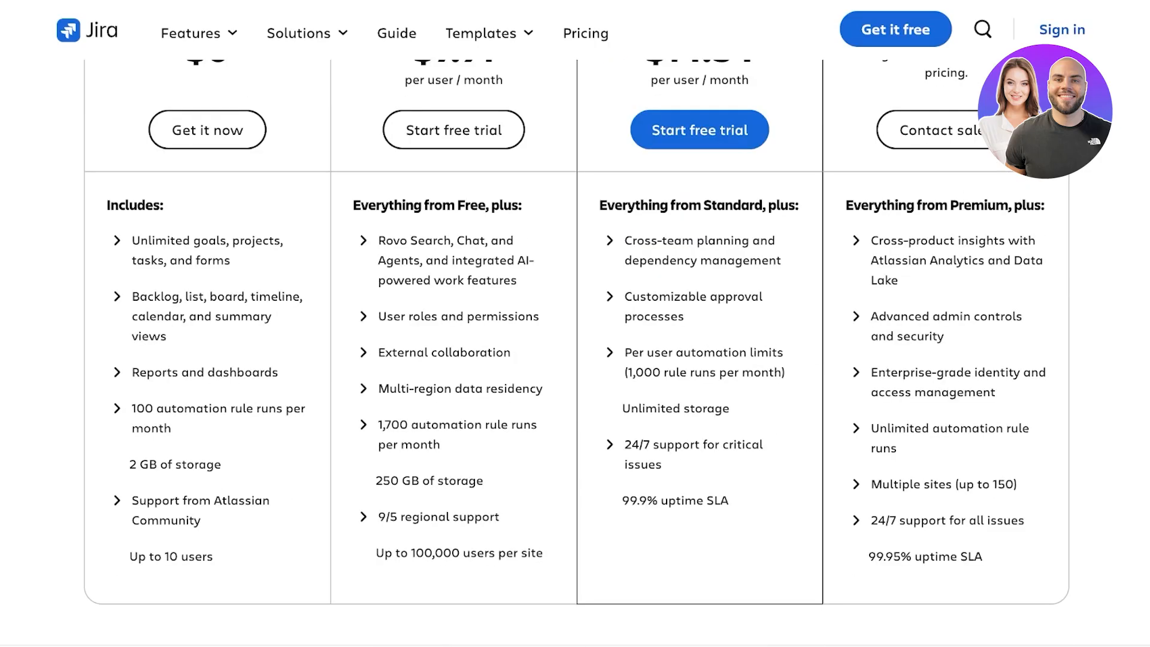
scroll(576, 353, "up", 1)
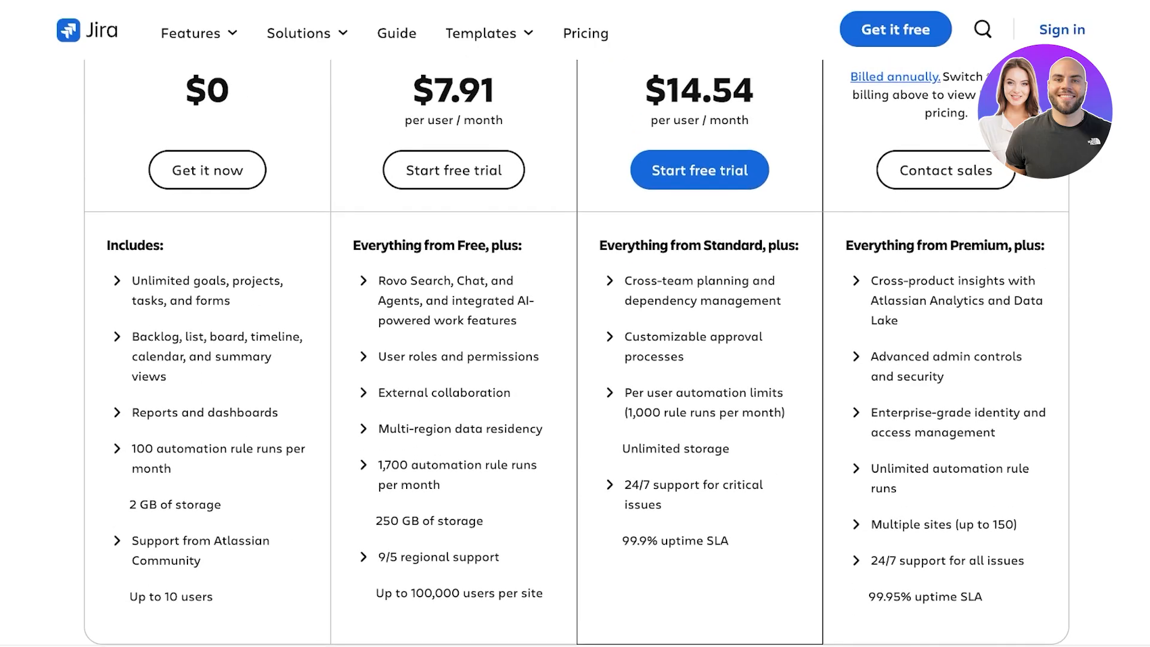